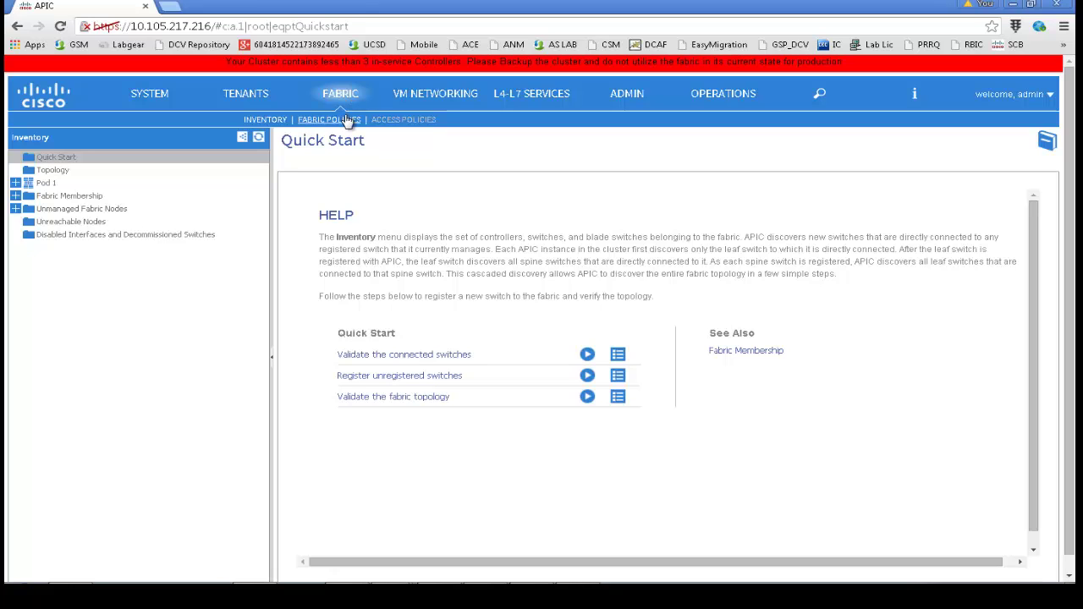
Step: Open Fabric Policies > Pod Policies > Policies > Date and Time > Policy default
left_click(347, 121)
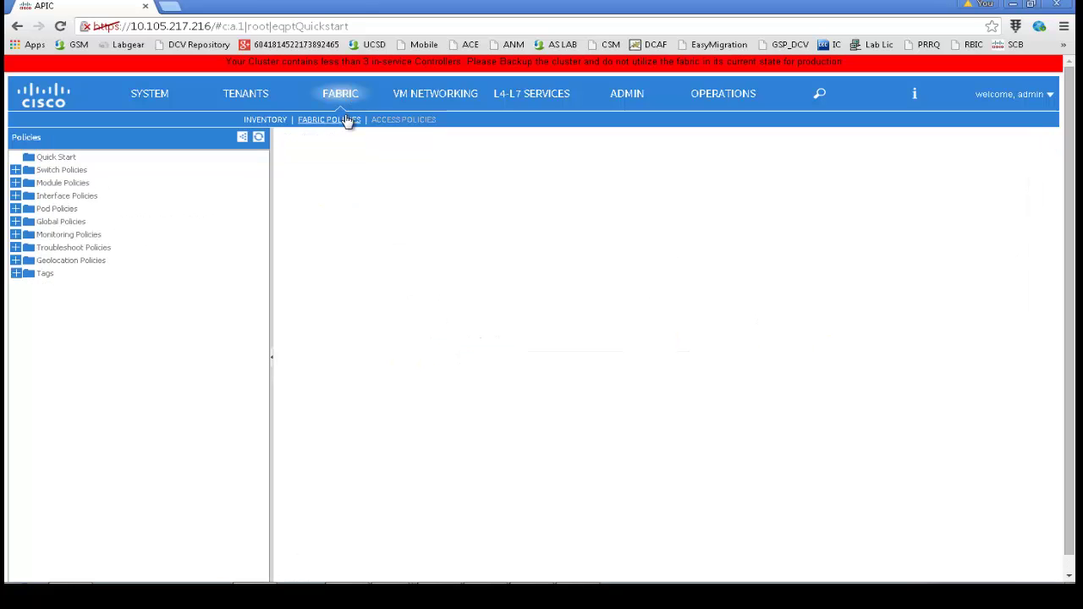
left_click(20, 209)
left_click(28, 222)
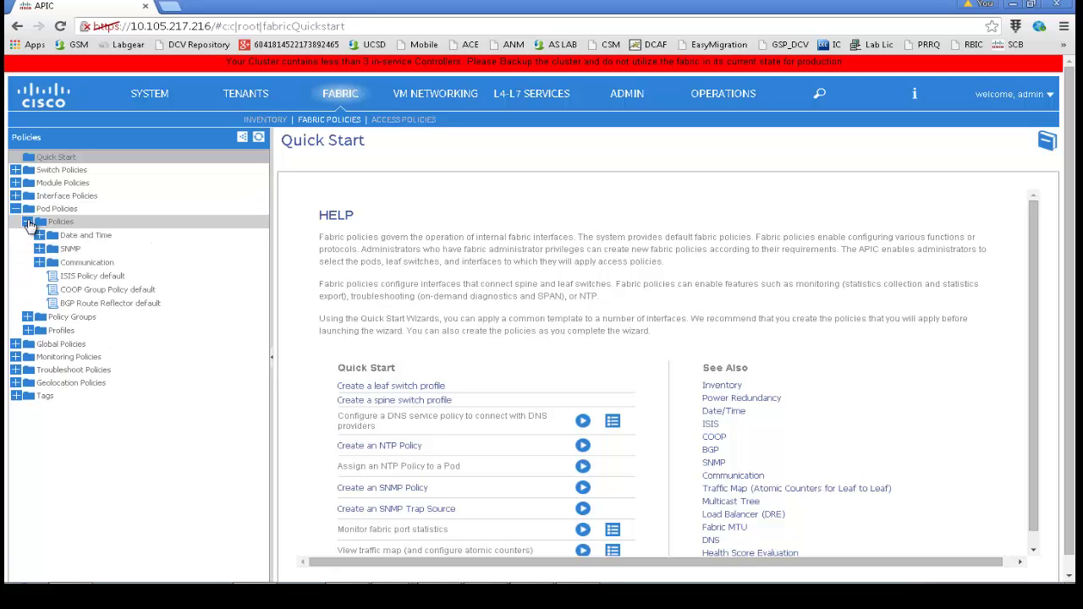
left_click(39, 235)
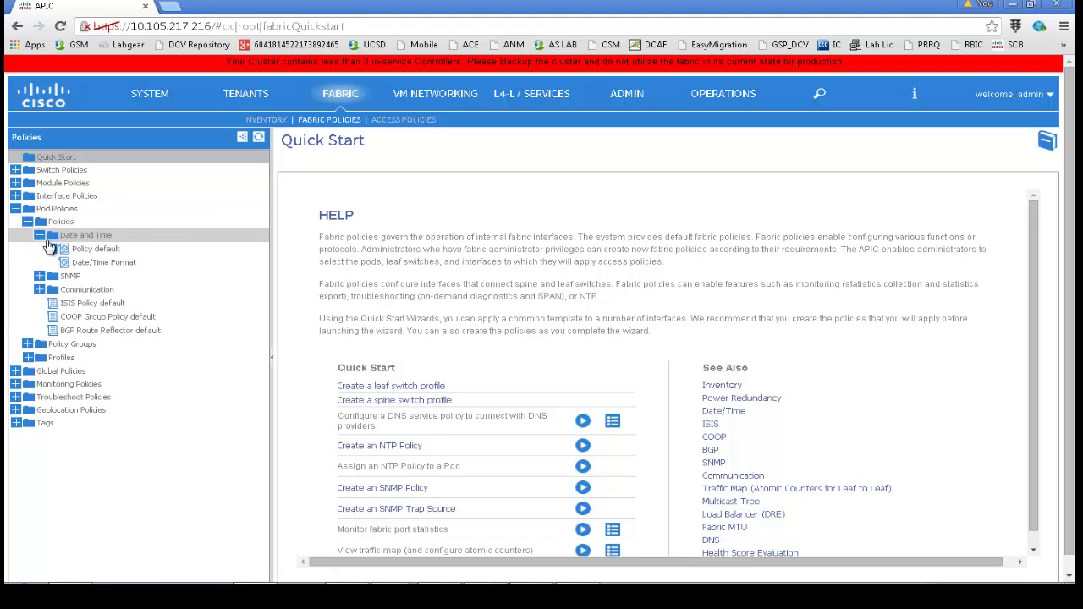
left_click(40, 236)
left_click(47, 242)
left_click(85, 248)
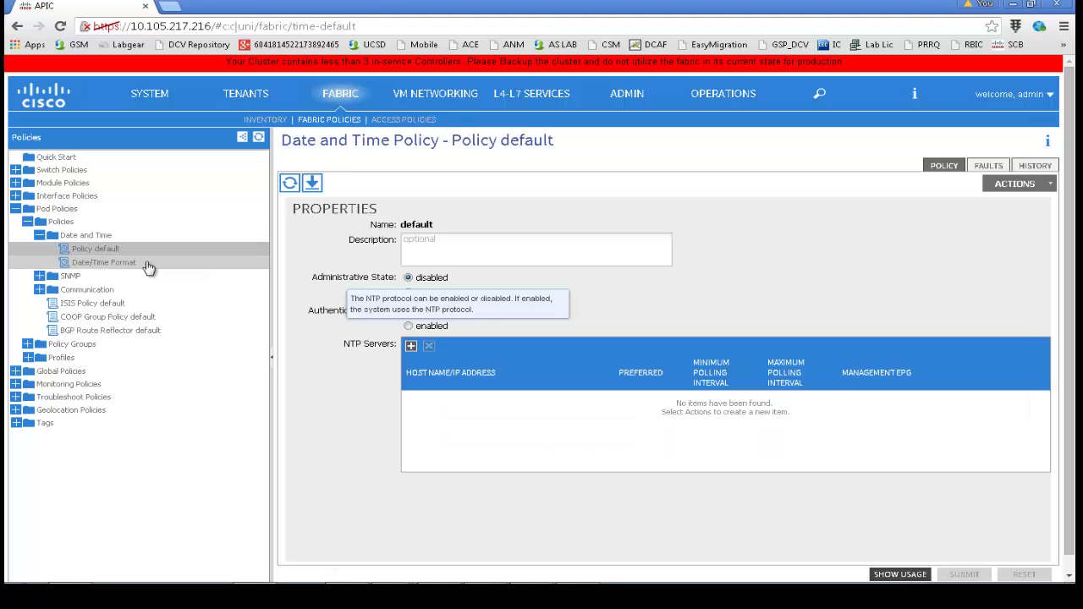
left_click(135, 263)
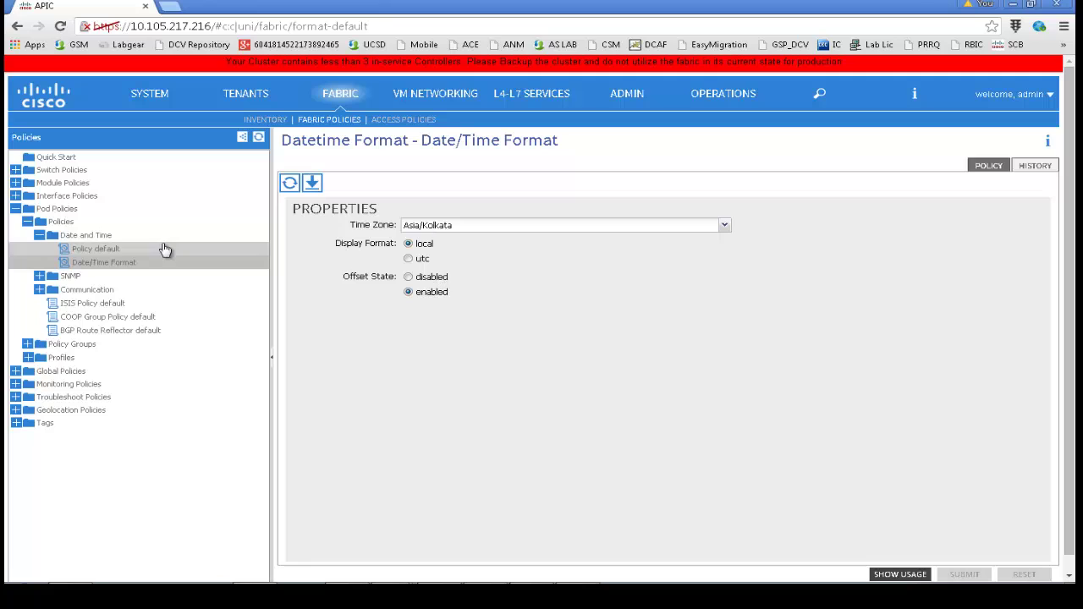
left_click(135, 248)
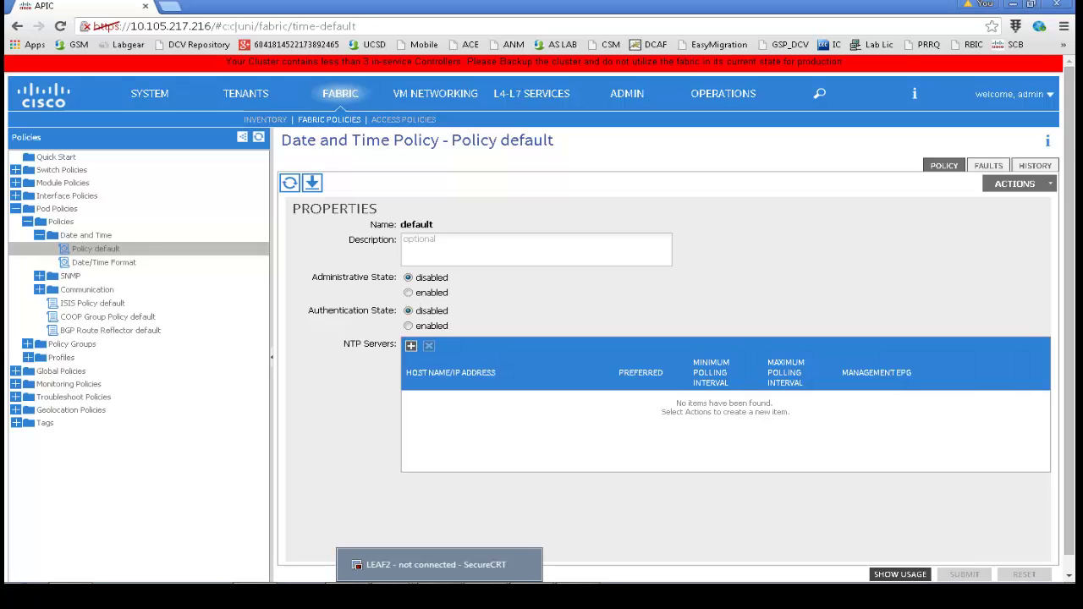
Step: Run show ntp peer-status on Leaf1, which reports no NTP peers, and copy the command
left_click(439, 592)
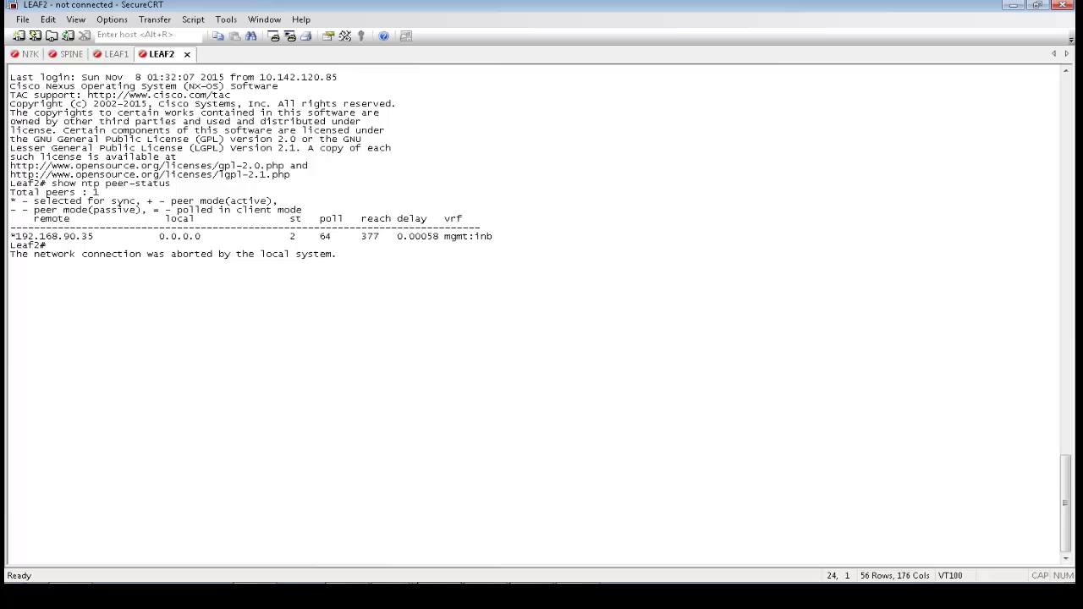
left_click(107, 58)
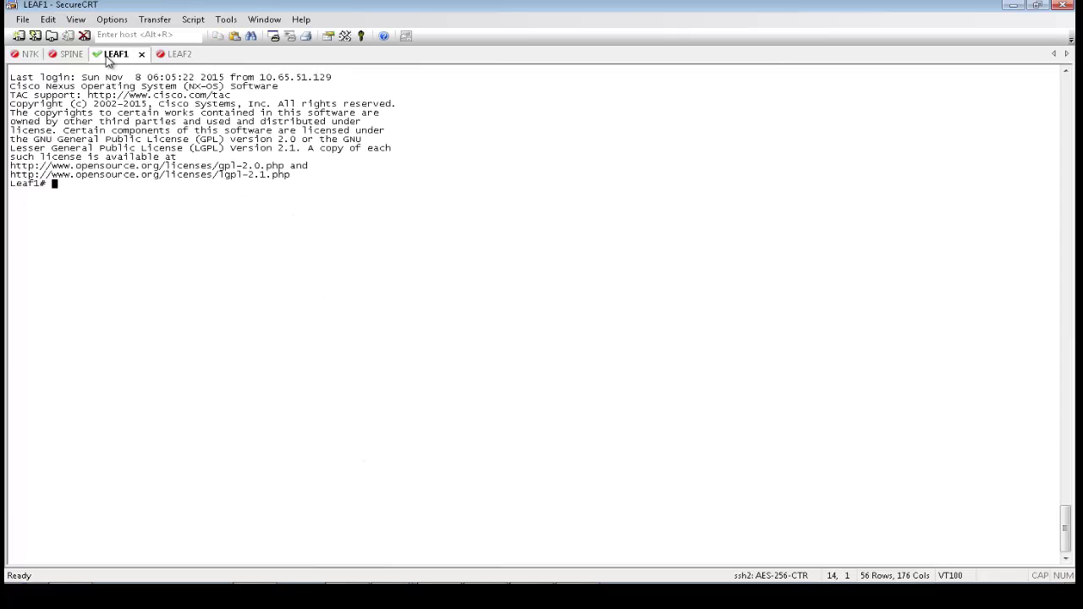
key("Return")
key("Return")
key("Return")
type("show ntp peer-stat")
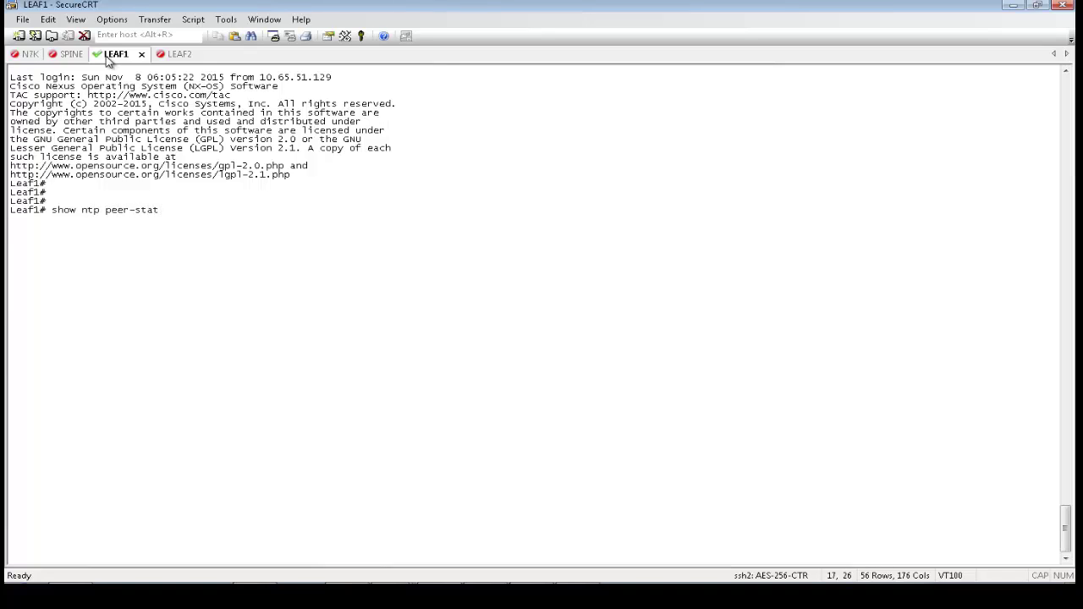
type("us")
key("Return")
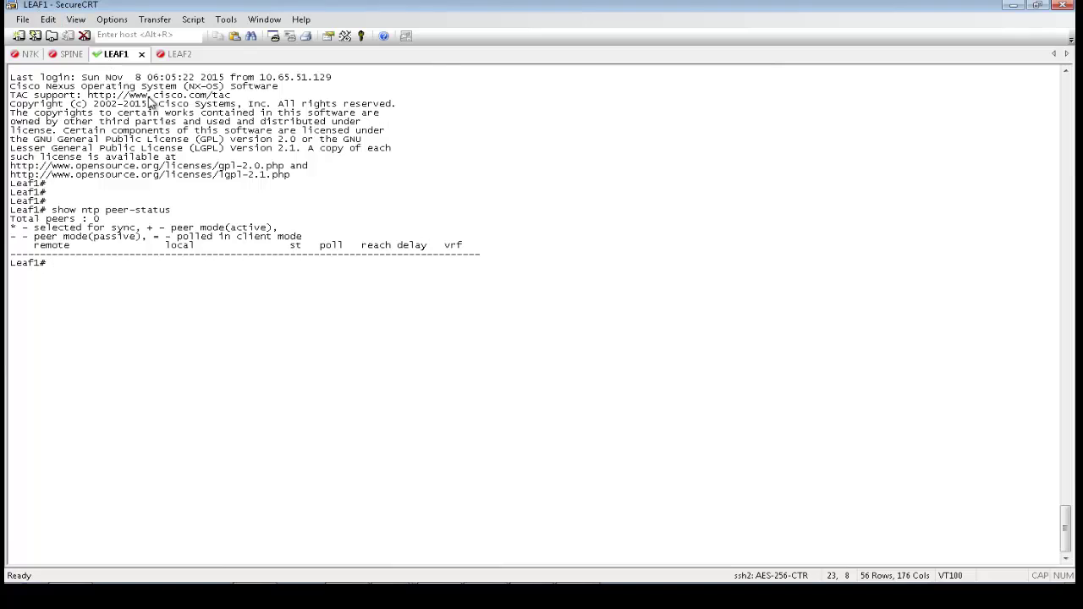
left_click_drag(53, 210, 172, 218)
key("ctrl+c")
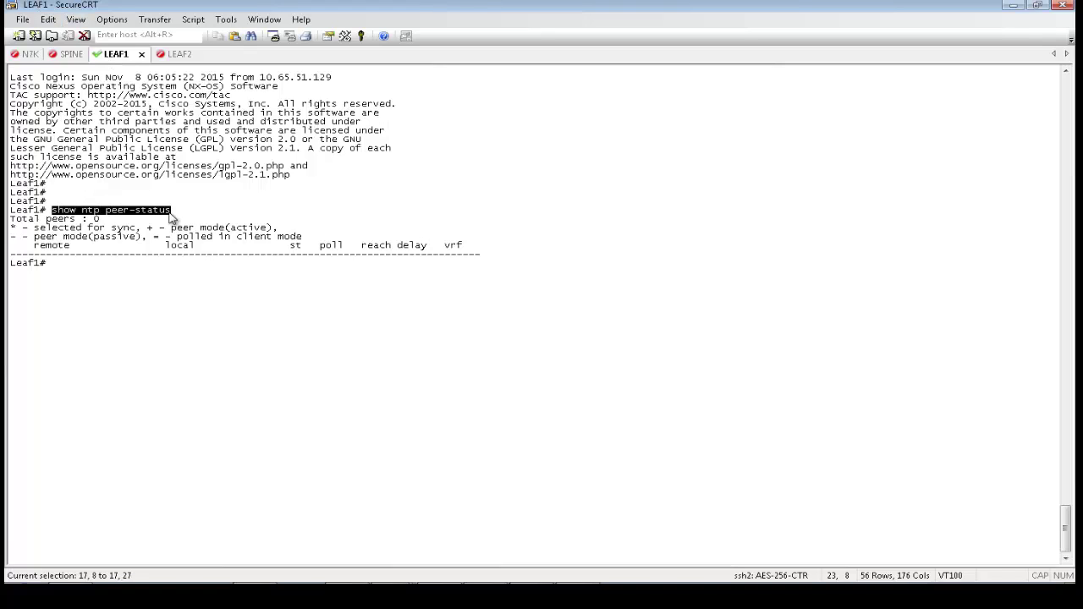
key("Return")
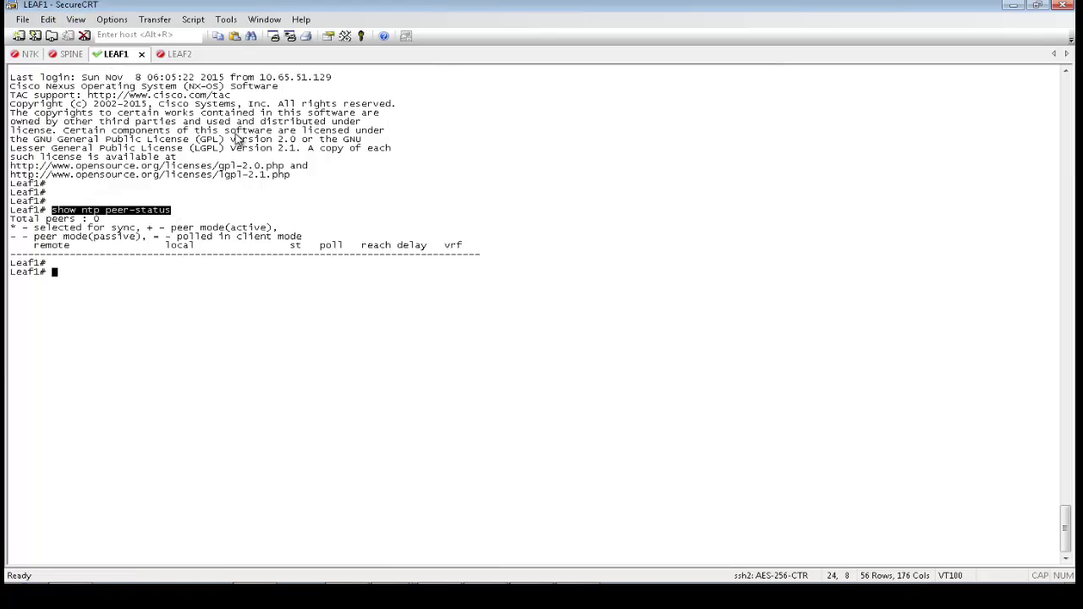
Step: Reconnect Leaf2 and the spine, run show ntp peer-status on each, then bring up the N7K session
left_click(173, 54)
key("Return")
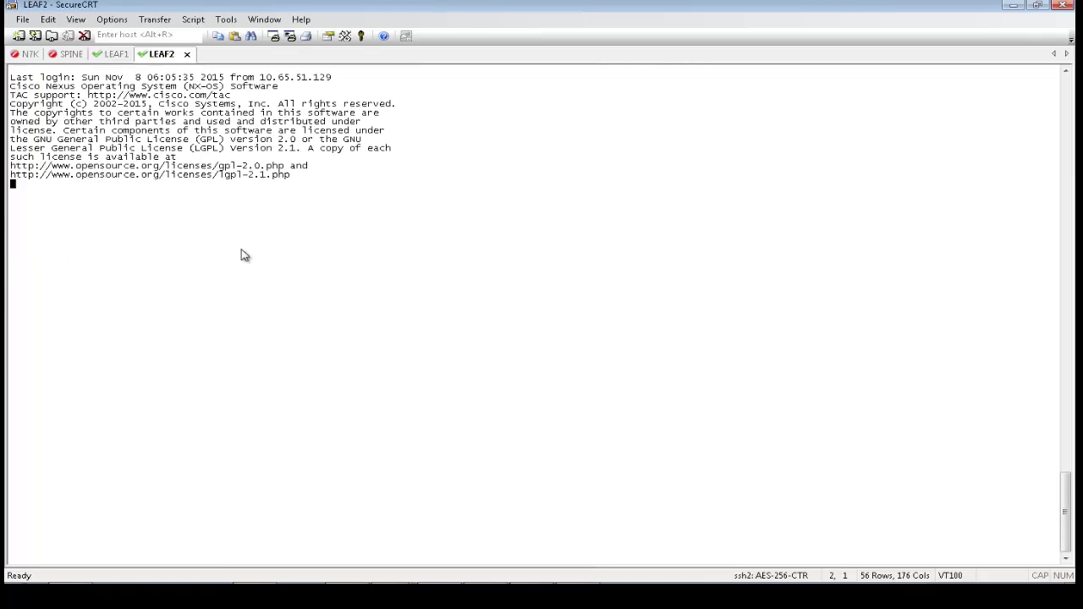
right_click(263, 218)
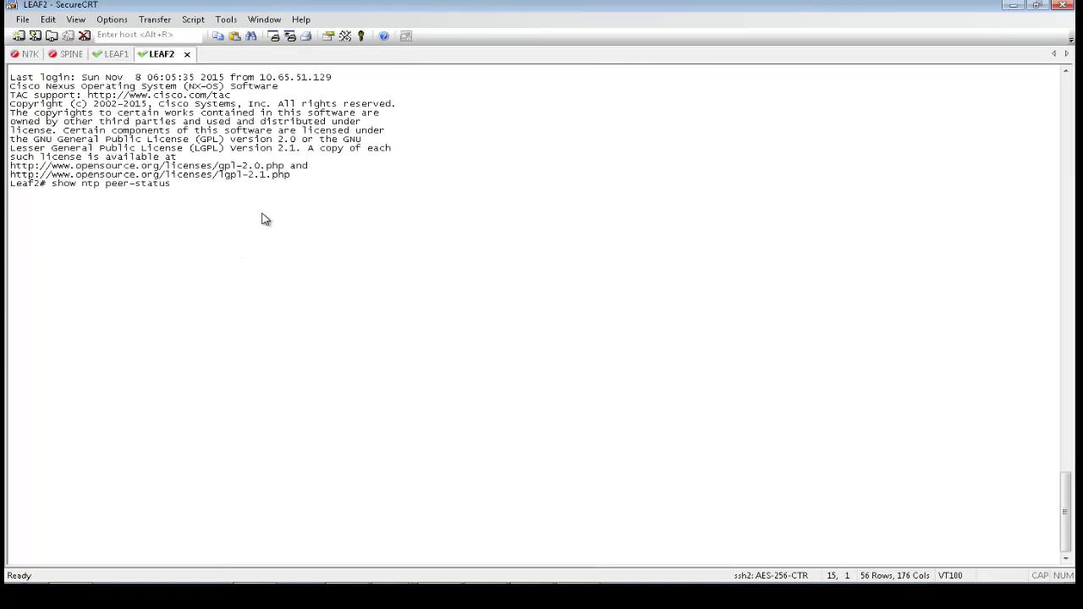
key("Return")
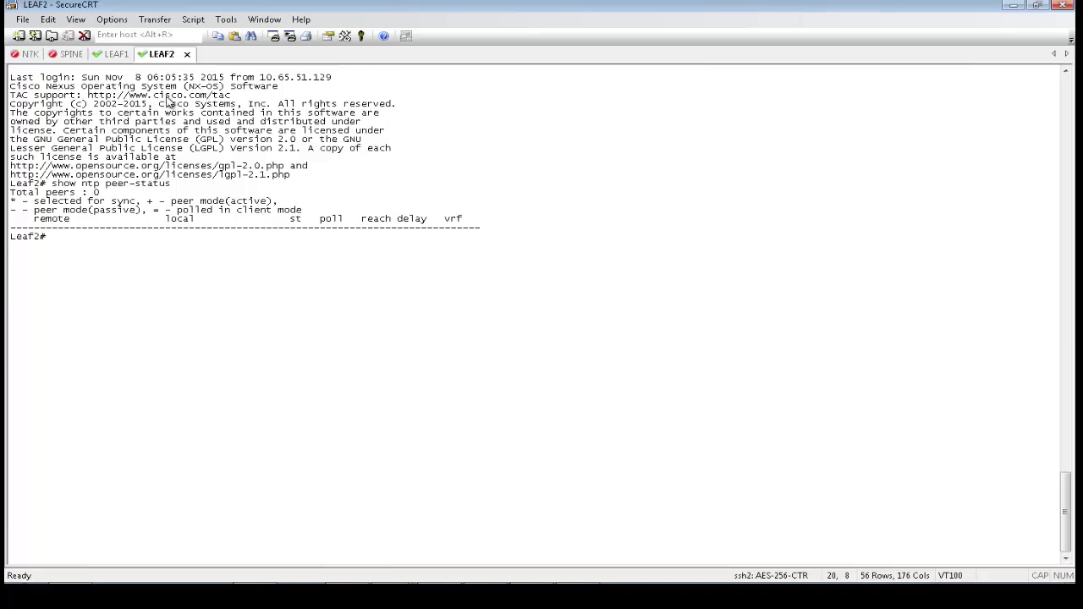
left_click(72, 56)
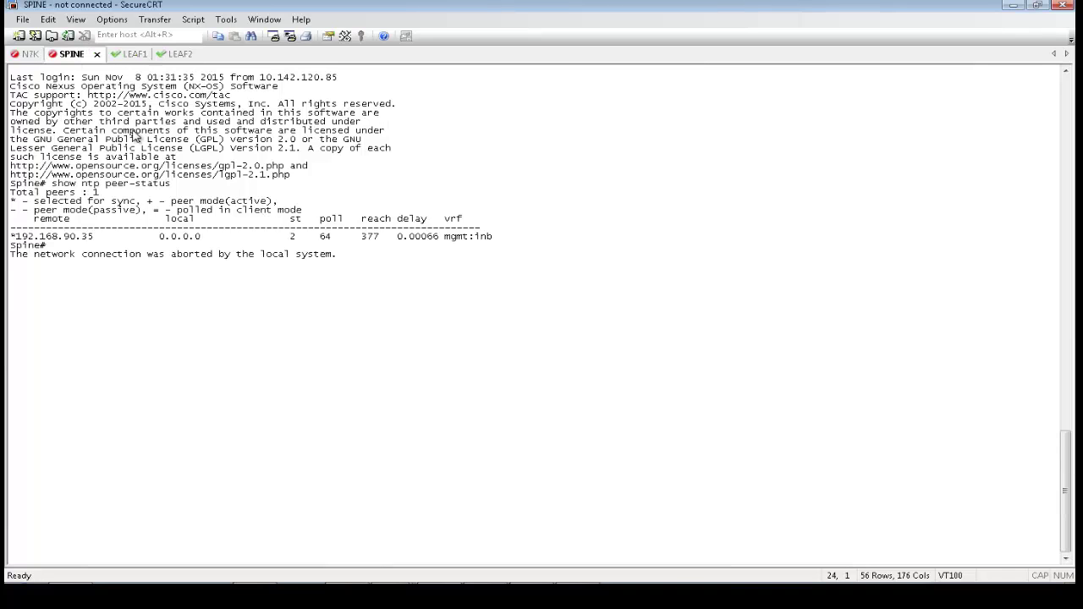
key("Return")
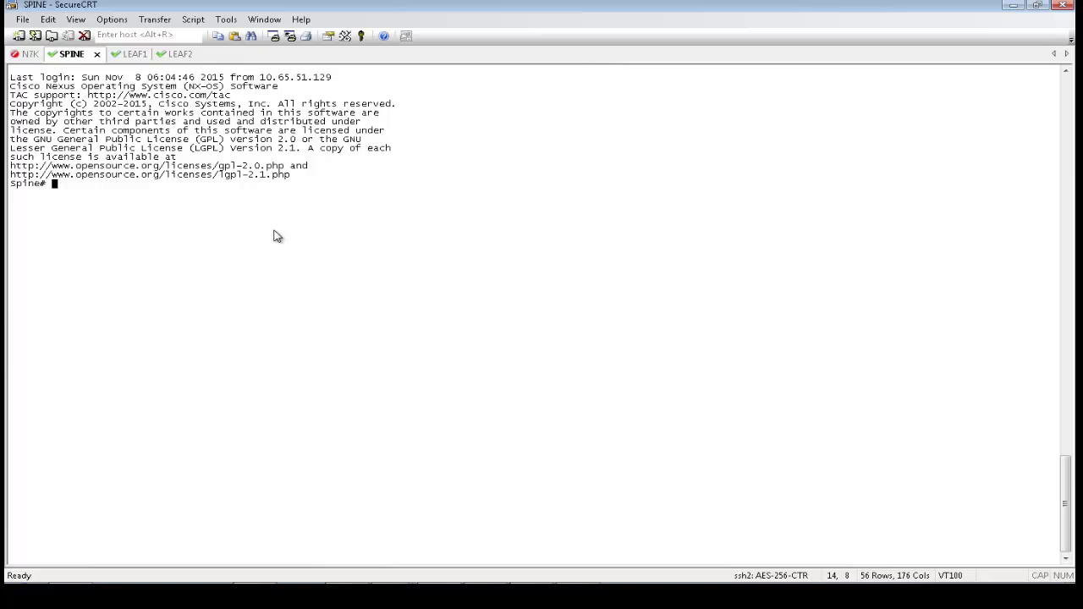
type("show ntp peer-status")
key("Return")
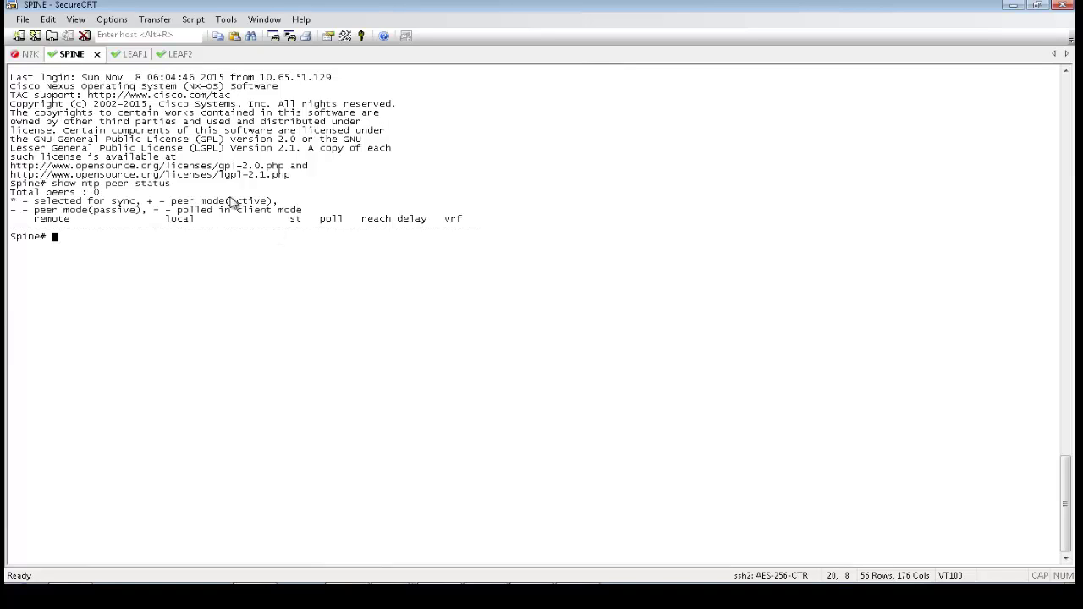
left_click(28, 55)
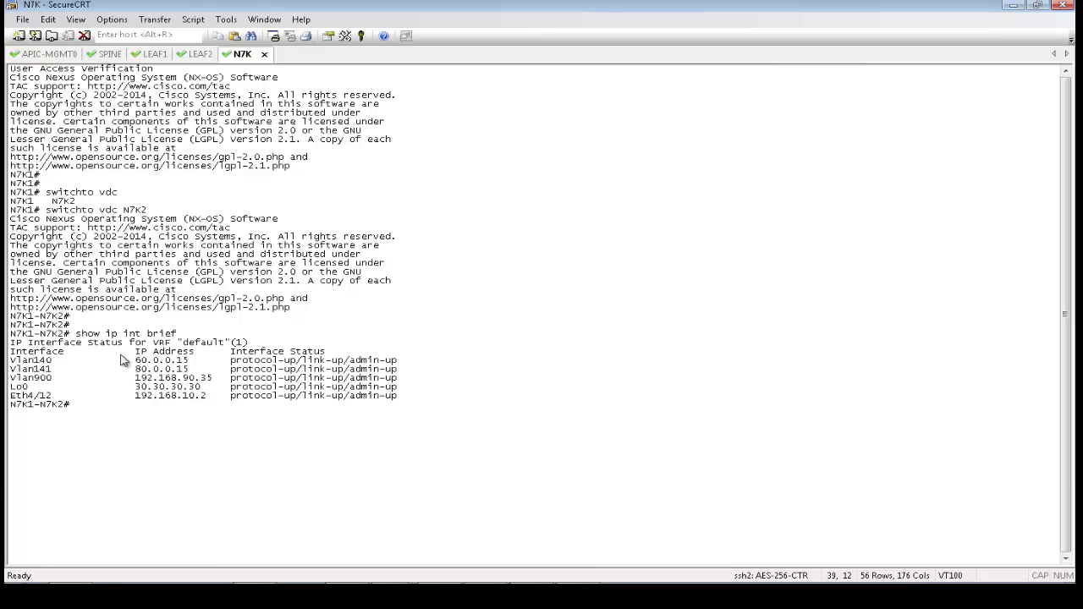
Step: Select the Vlan900 address 192.168.90.35 in the N7K interface list and add fresh prompt lines
left_click_drag(133, 383, 215, 386)
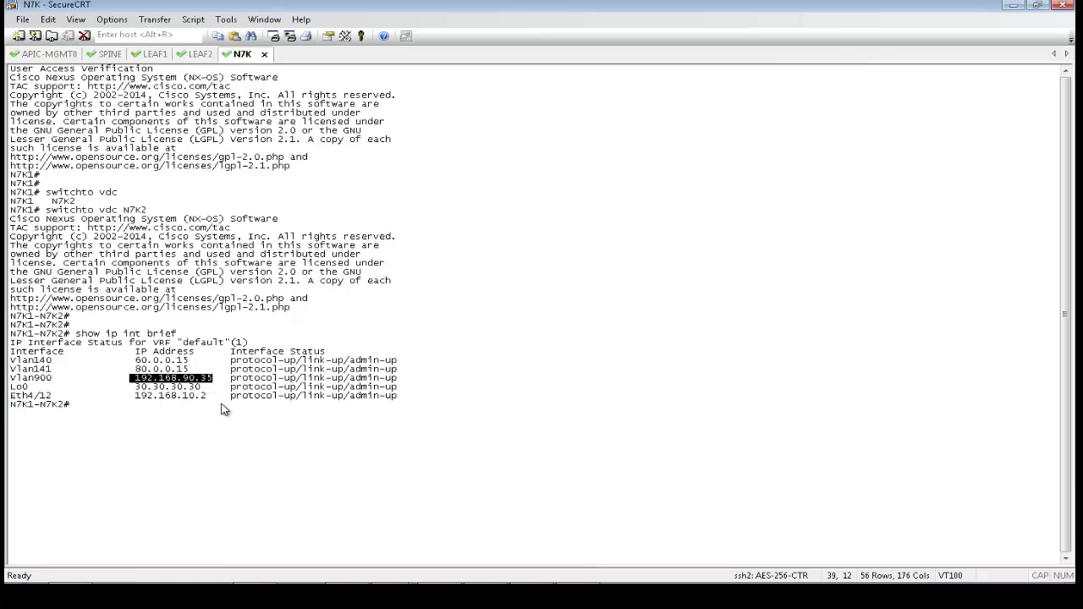
key("Return")
key("Return")
key("Return")
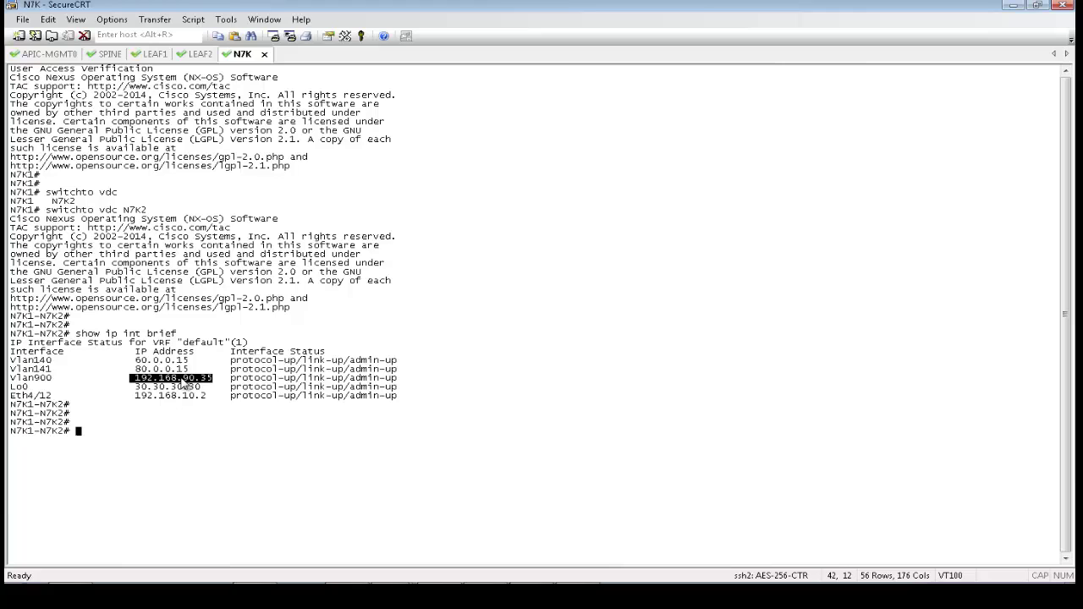
Step: Show Leaf1's route table for VRF mgmt:inb
left_click(155, 54)
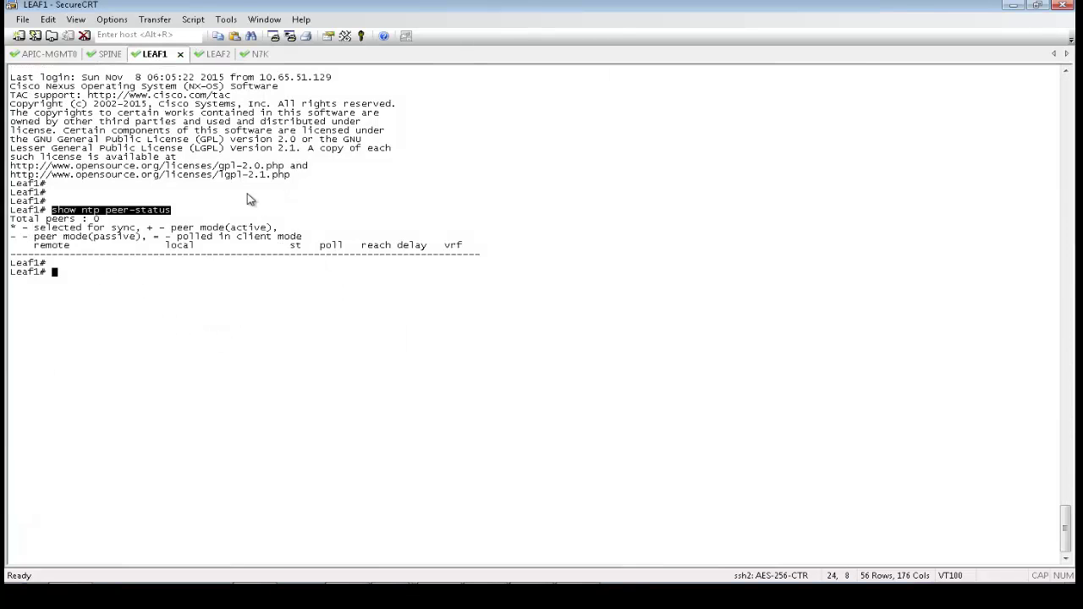
left_click(273, 264)
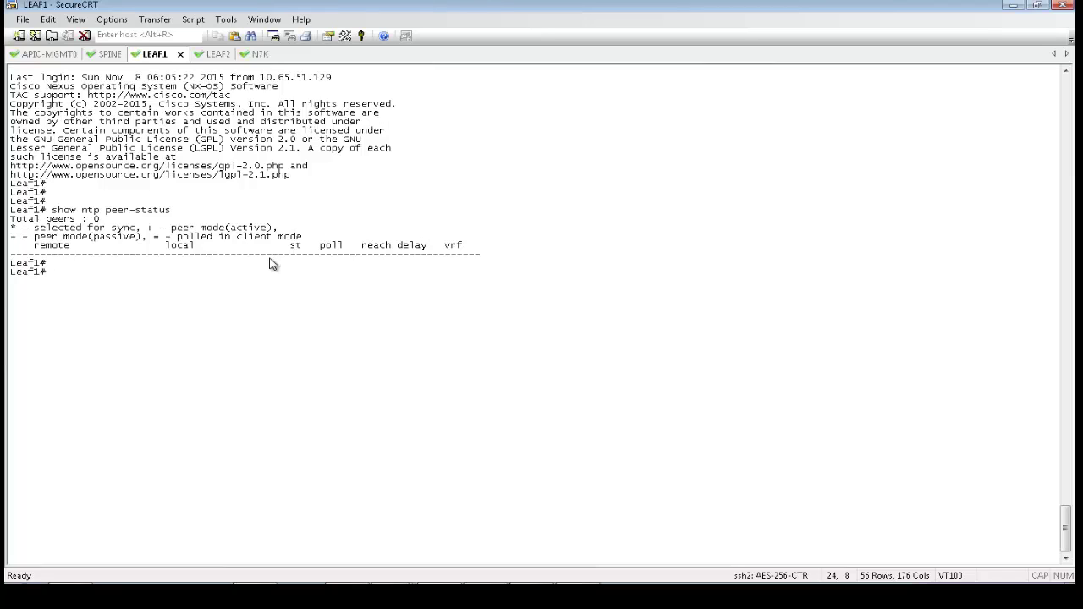
type("show ip route vrf mgmt:inb")
key("Return")
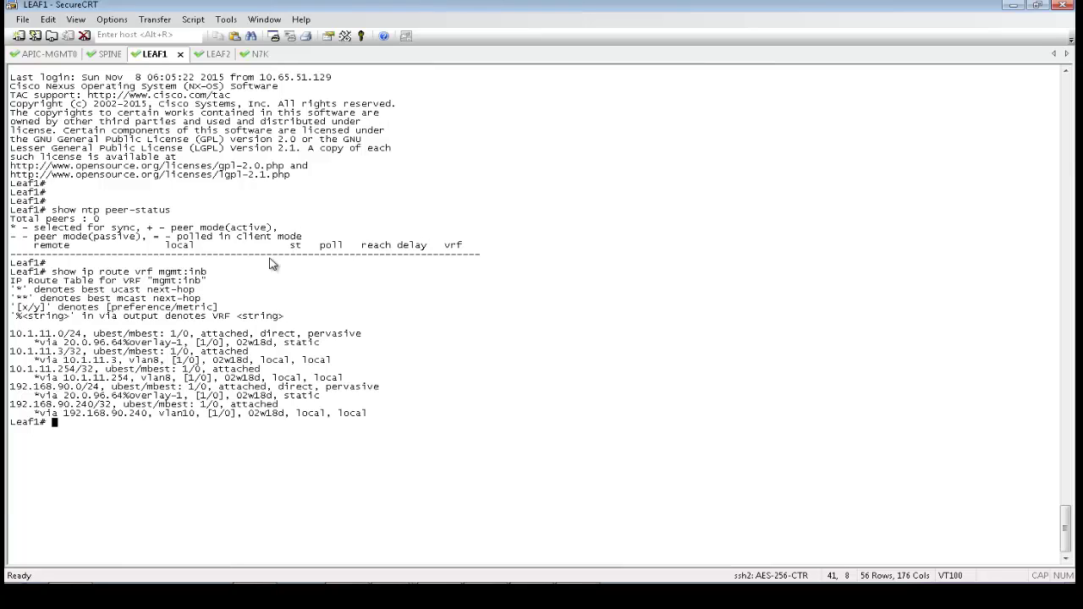
Step: Ping 192.168.90.35 in-band from Leaf1 with 'iping -v mgmt:inb' and copy the command
type("iping -v mgmt:inb 192.1")
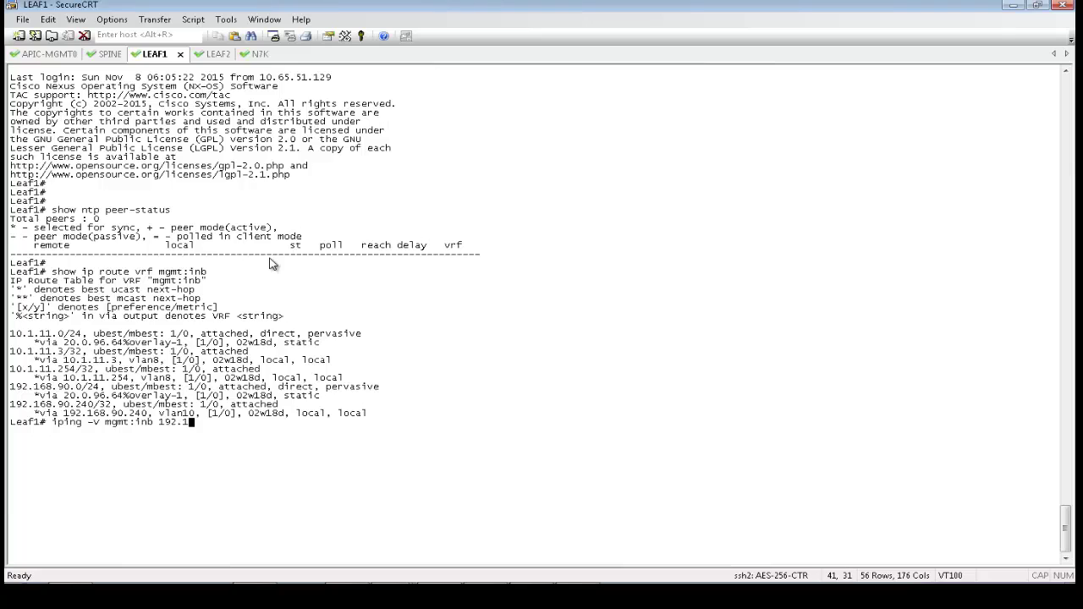
type("68.90.35")
key("Return")
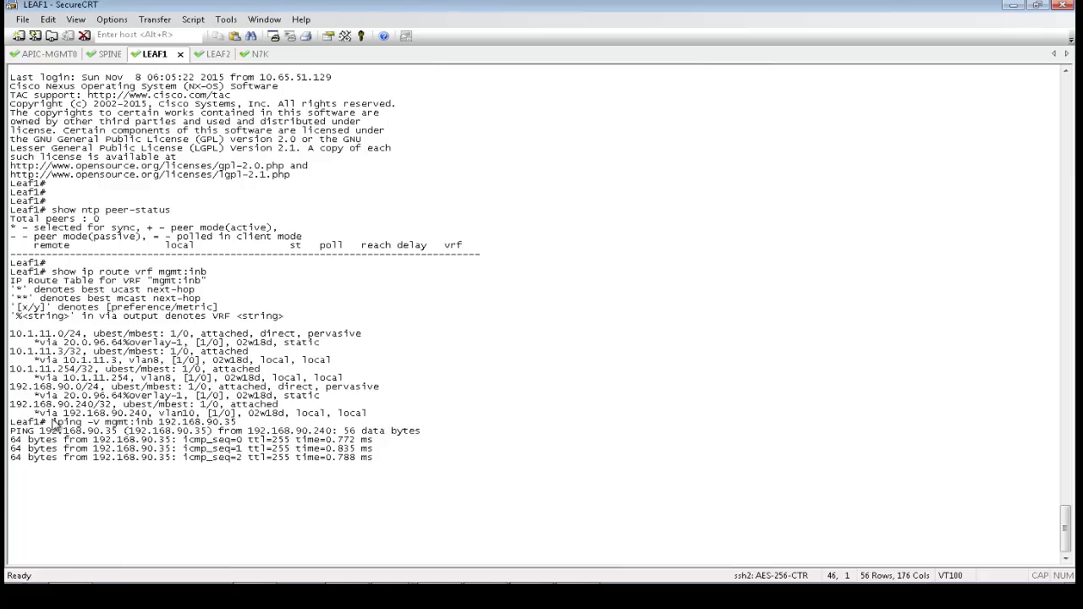
left_click_drag(53, 422, 241, 423)
key("ctrl+c")
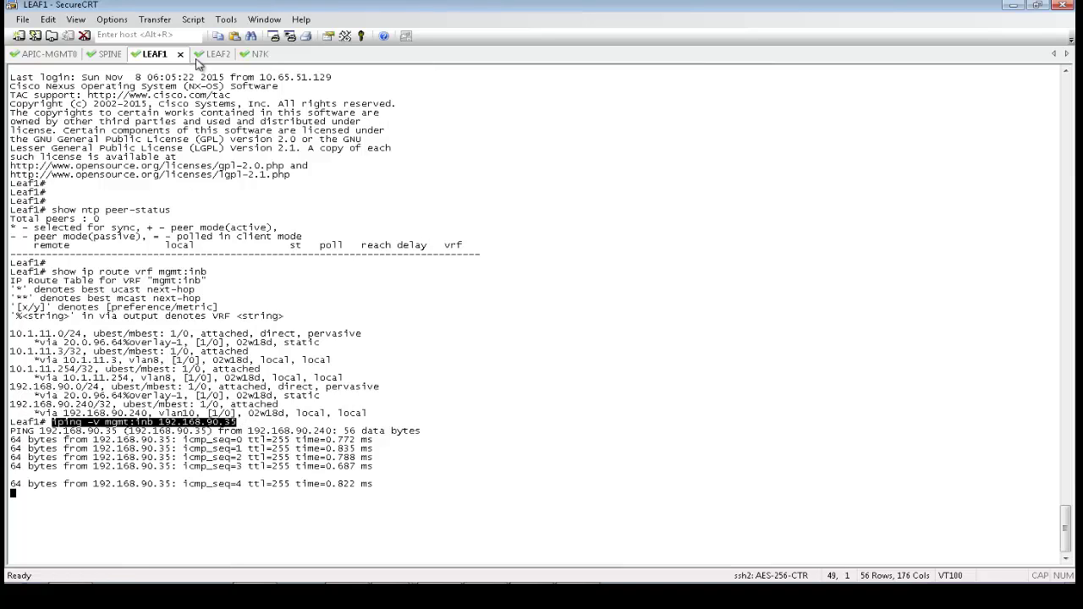
Step: Run the copied in-band iping to 192.168.90.35 on Leaf2 and the spine
left_click(212, 54)
type("i")
right_click(307, 235)
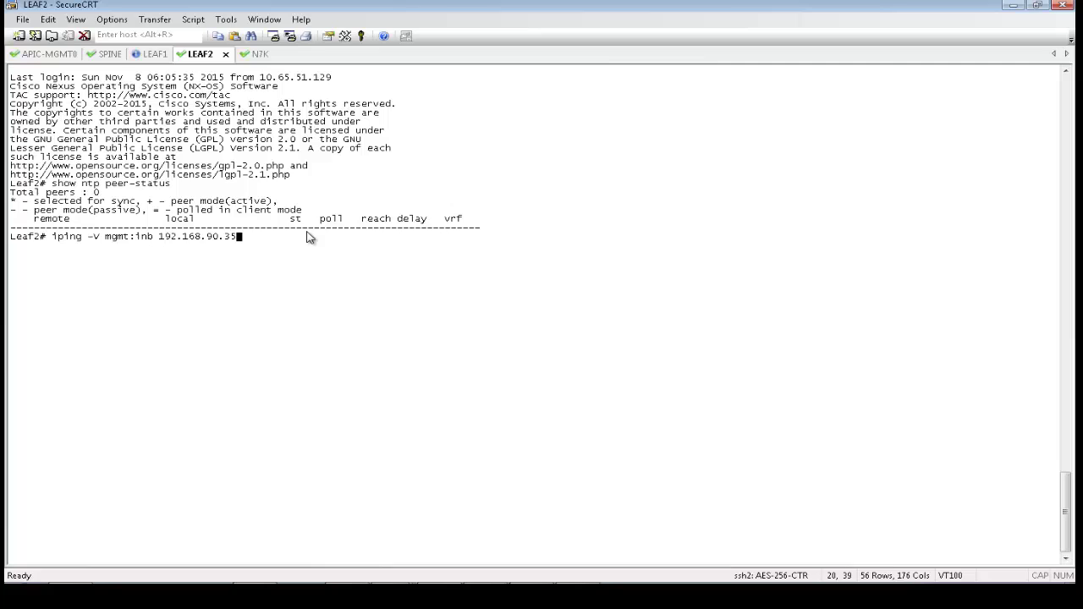
key("Return")
left_click(110, 54)
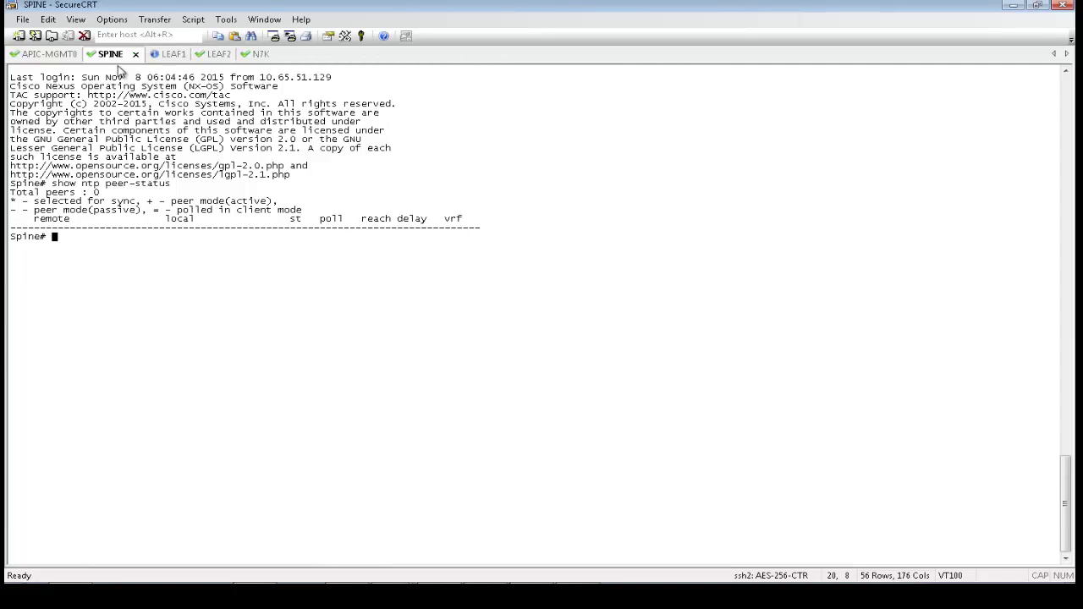
type("i")
right_click(216, 212)
key("Return")
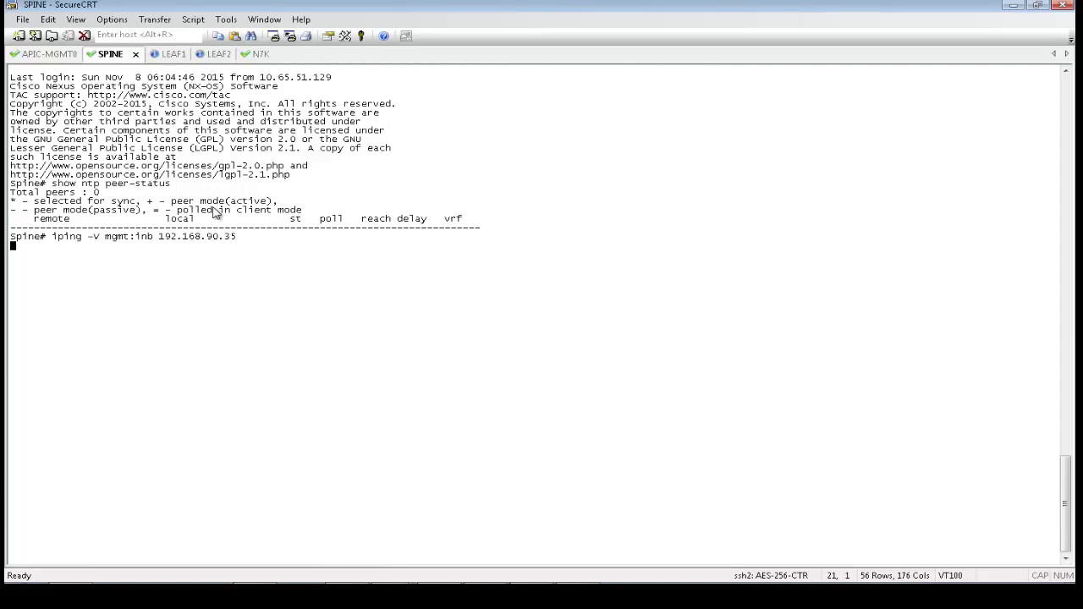
Step: On APIC-MGMT0, edit the command to 'ping 192.168.90.35', run it, then stop it with Ctrl+C
key("alt+1")
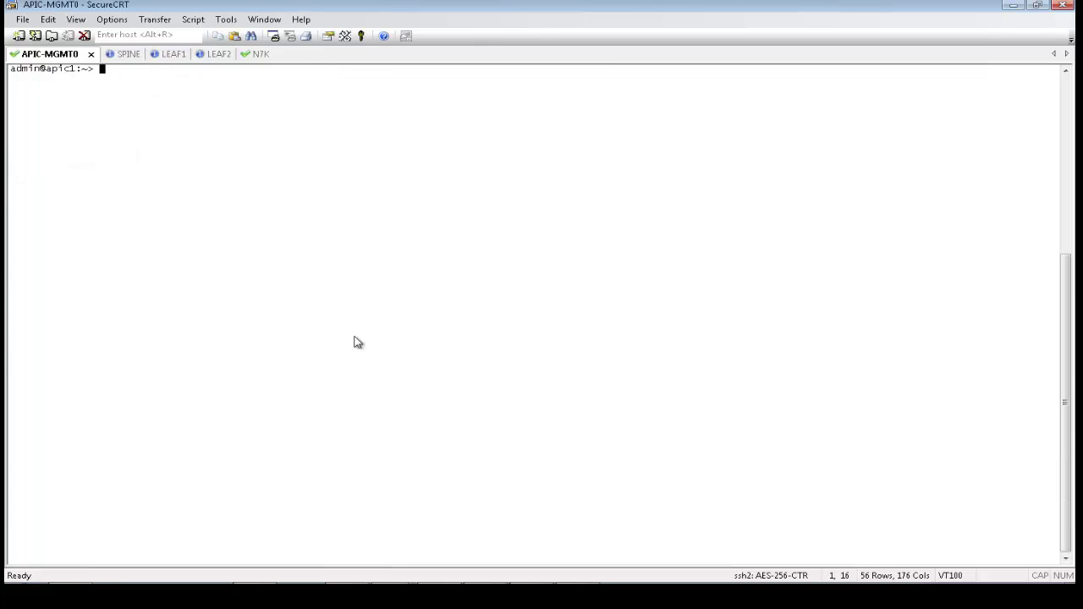
type("i")
right_click(347, 207)
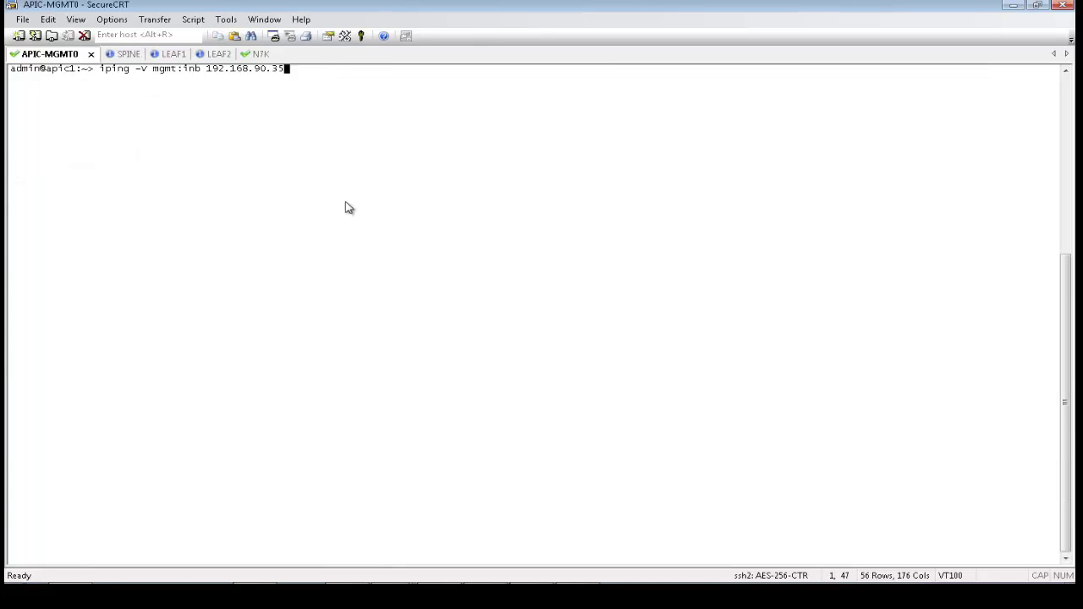
key("Left")
key("Left")
key("Left")
key("Left")
key("Left")
key("Left")
key("Left")
key("Left")
key("Left")
key("Left")
key("Left")
key("Left")
key("Left")
key("BackSpace")
key("BackSpace")
key("BackSpace")
key("BackSpace")
key("BackSpace")
key("BackSpace")
key("BackSpace")
key("BackSpace")
key("BackSpace")
key("BackSpace")
key("BackSpace")
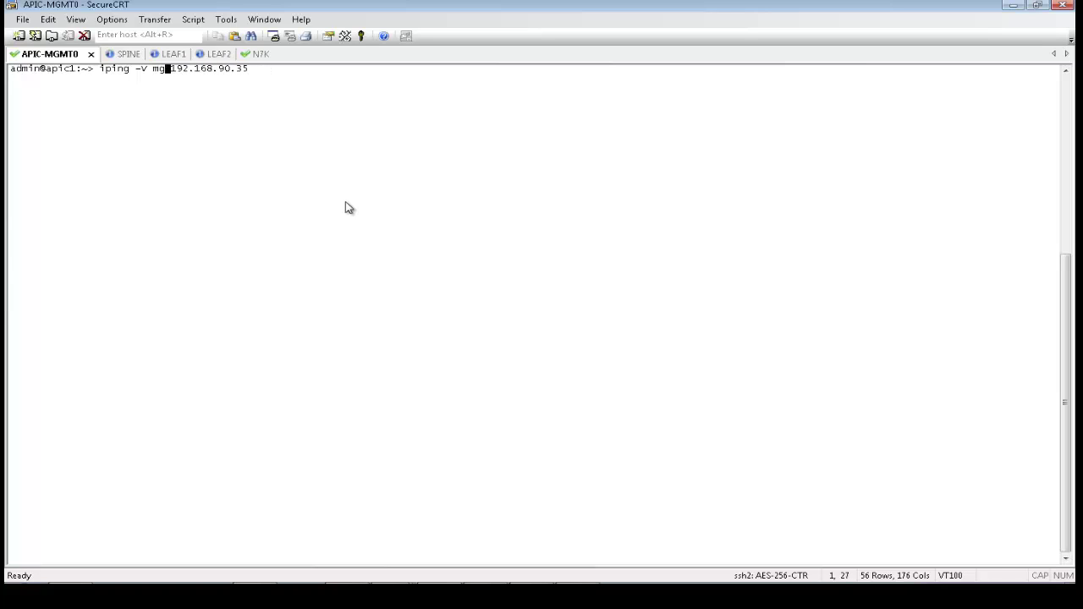
key("BackSpace")
key("Left")
key("Left")
key("Left")
key("Left")
key("BackSpace")
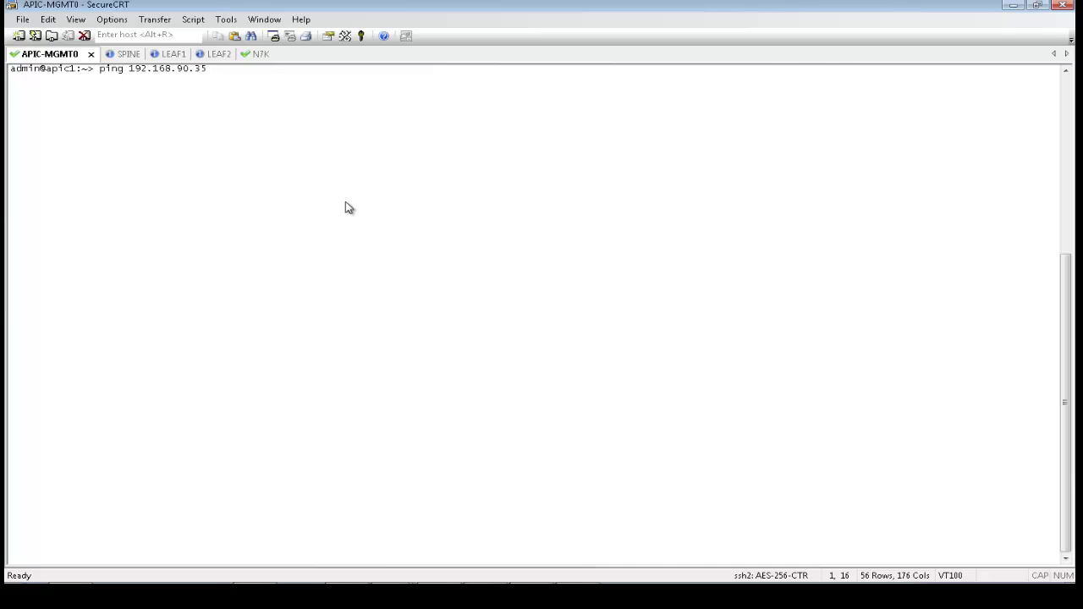
key("Return")
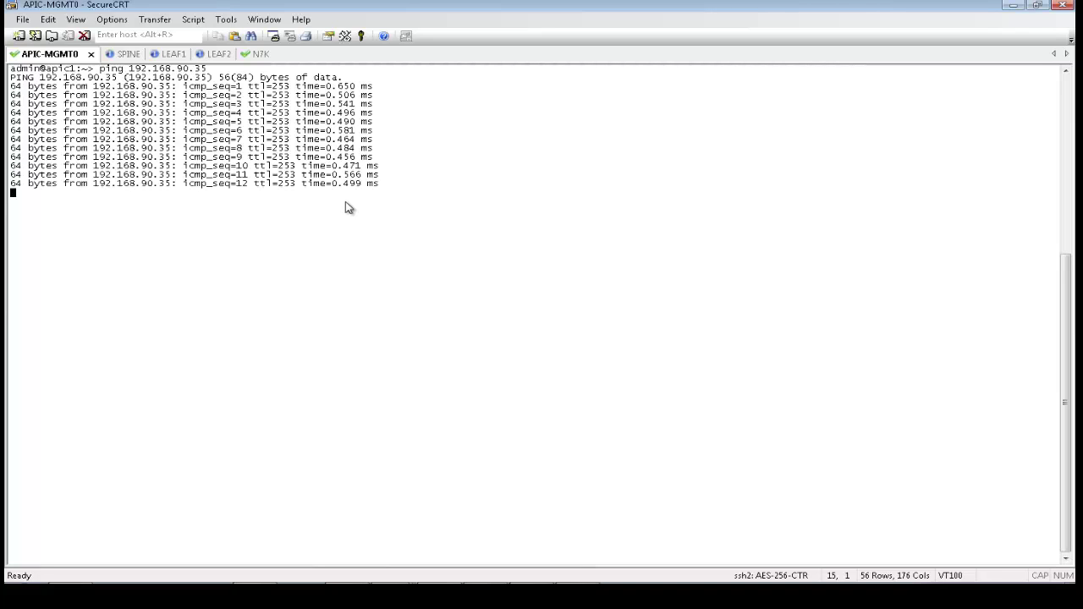
key("ctrl+c")
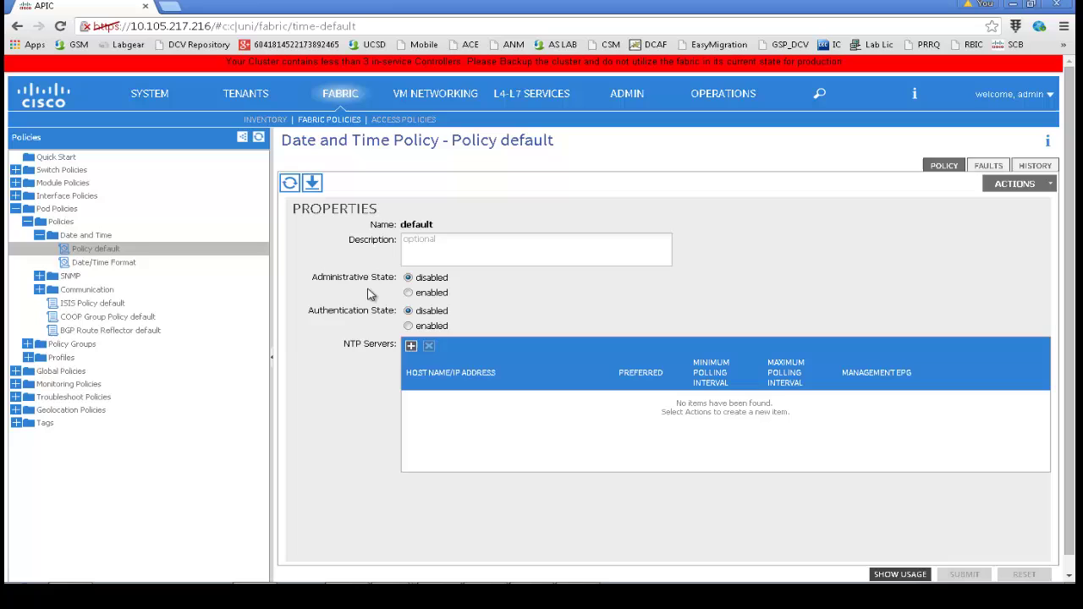
Step: Enable the policy and add preferred NTP server 192.168.90.35 using the default In-Band management EPG
left_click(408, 292)
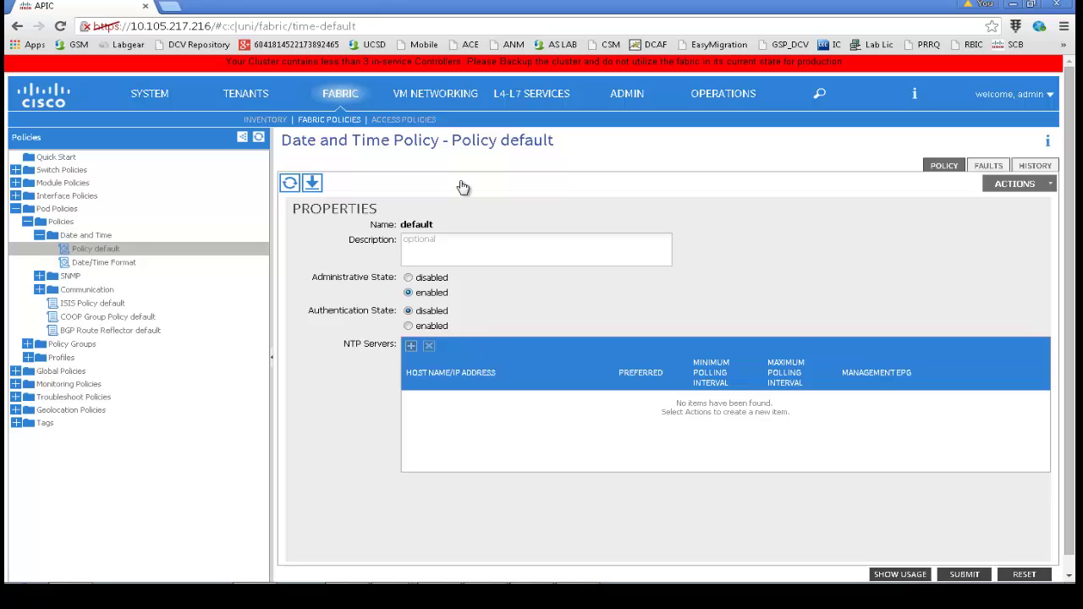
type("19")
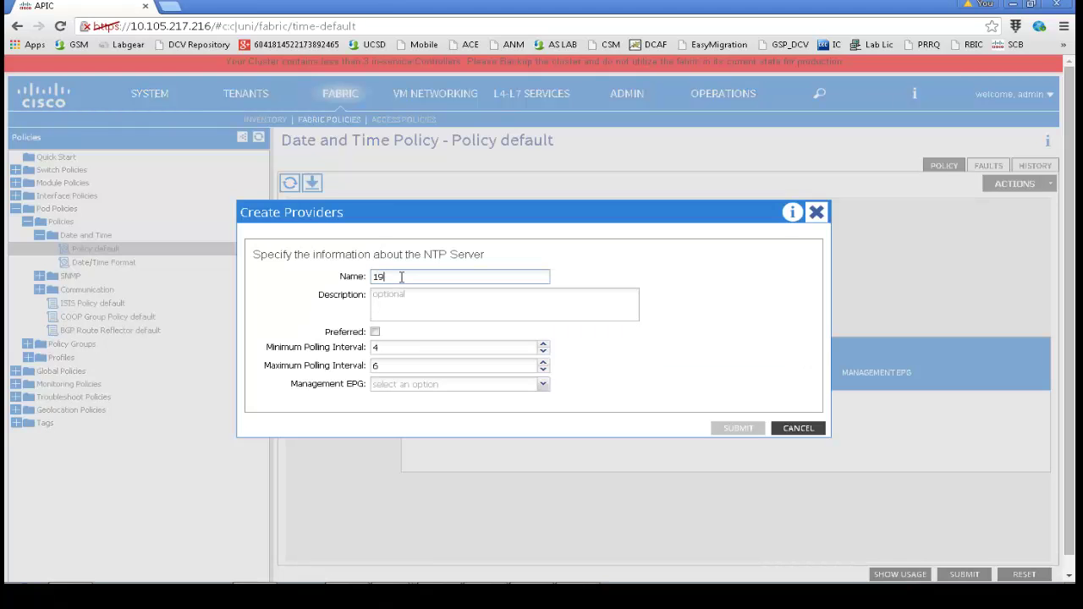
type("2.168.")
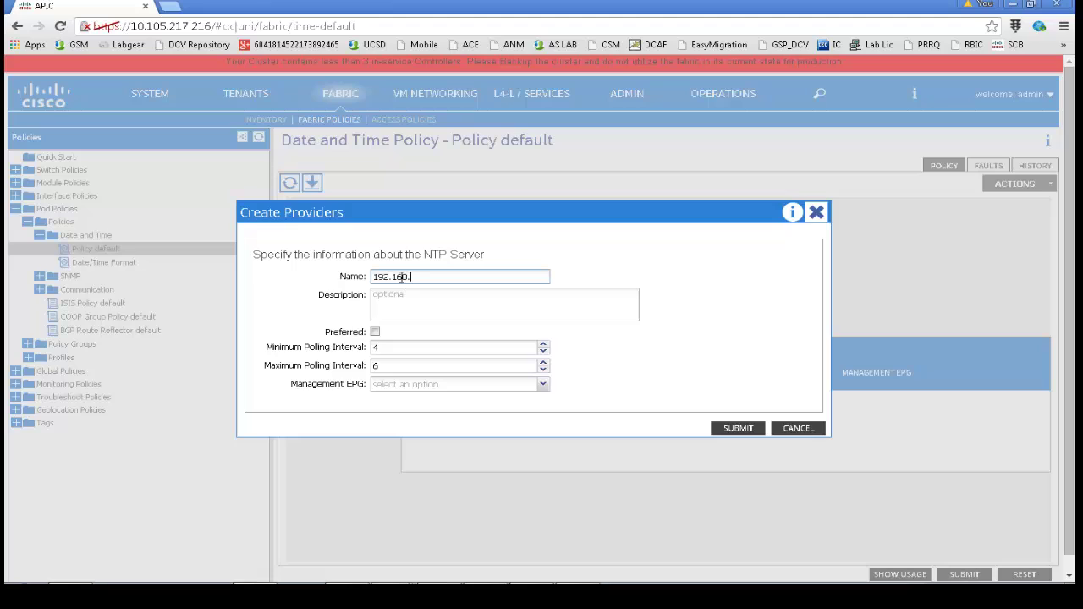
type("90.35")
left_click(427, 385)
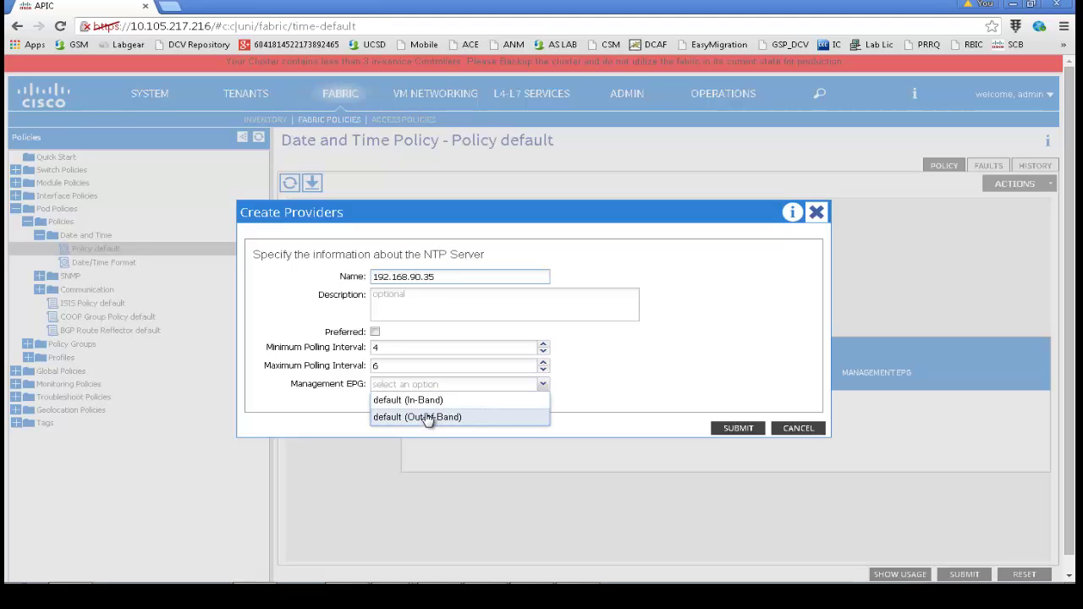
left_click(427, 401)
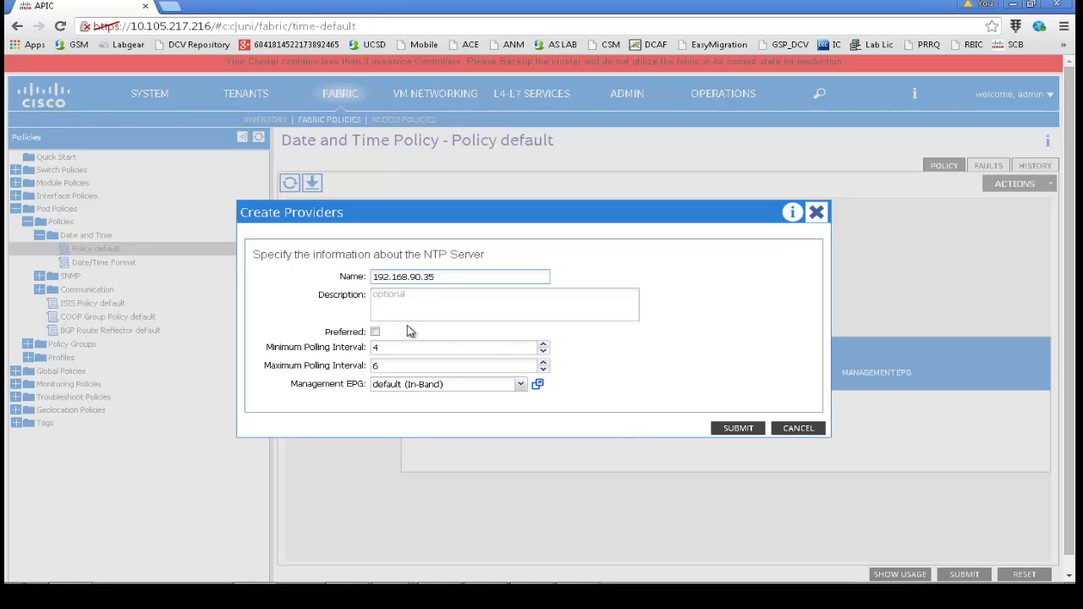
left_click(375, 332)
left_click(731, 428)
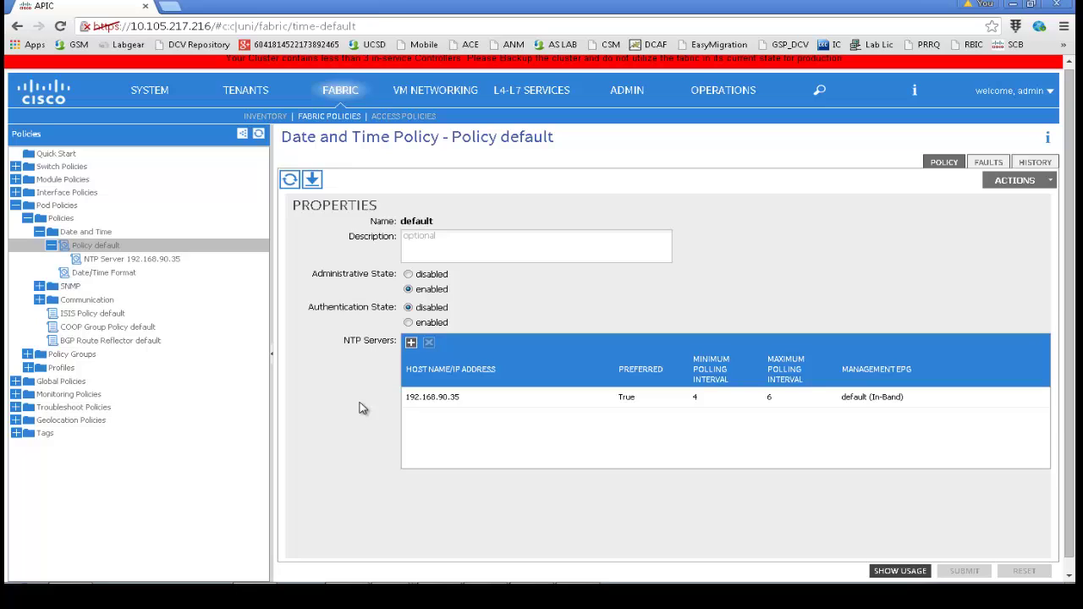
Step: Set the PDIPOD pod policy group's Date Time Policy to default
left_click(28, 354)
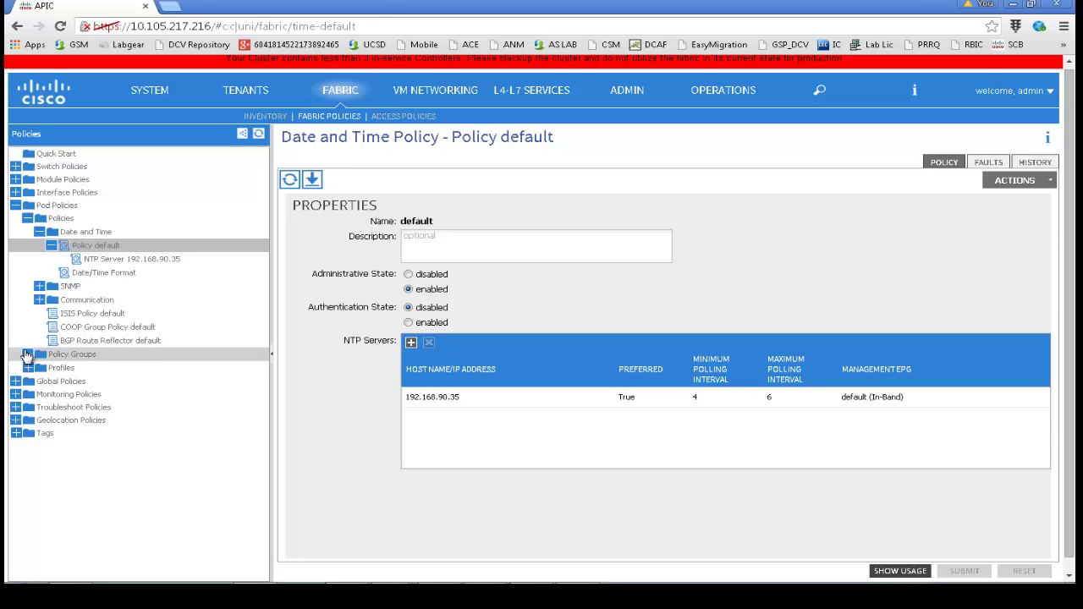
left_click(57, 369)
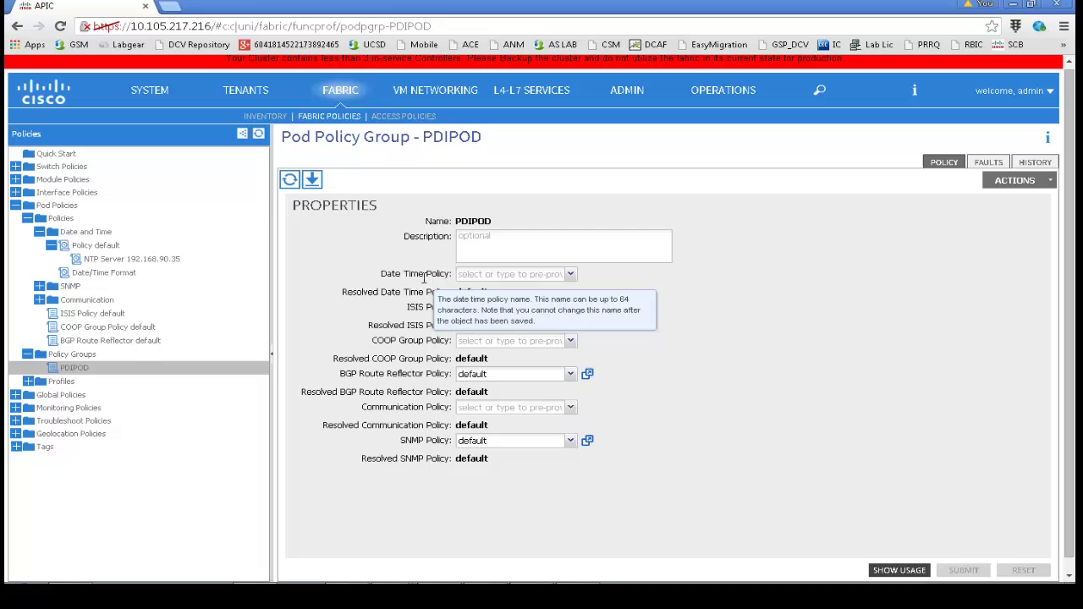
left_click(570, 274)
left_click(548, 291)
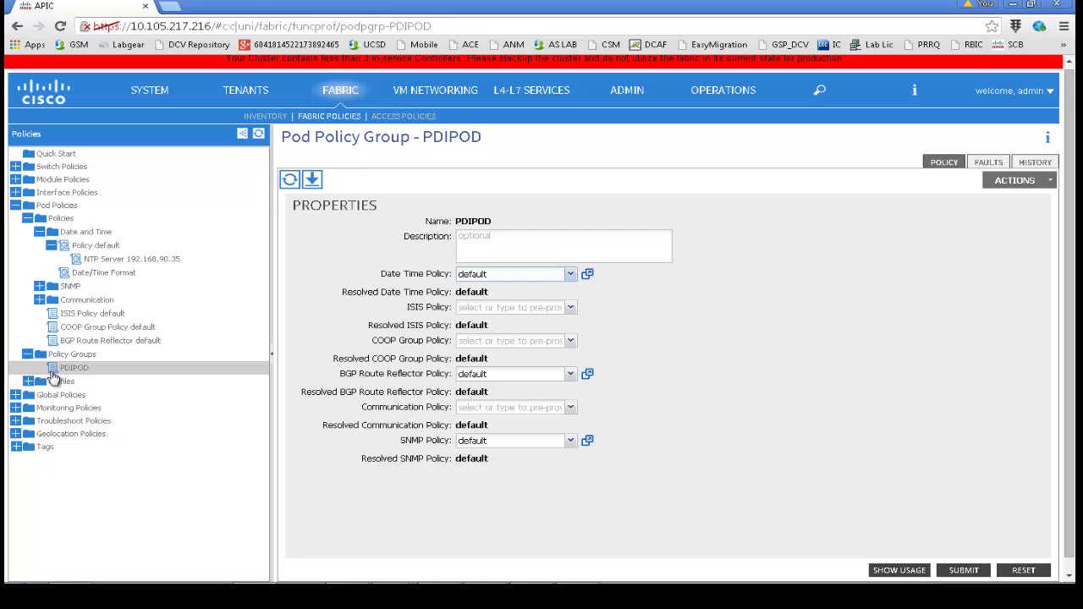
Step: Submit the default pod profile's selector with PDIPOD, confirming the usage warning
left_click(30, 382)
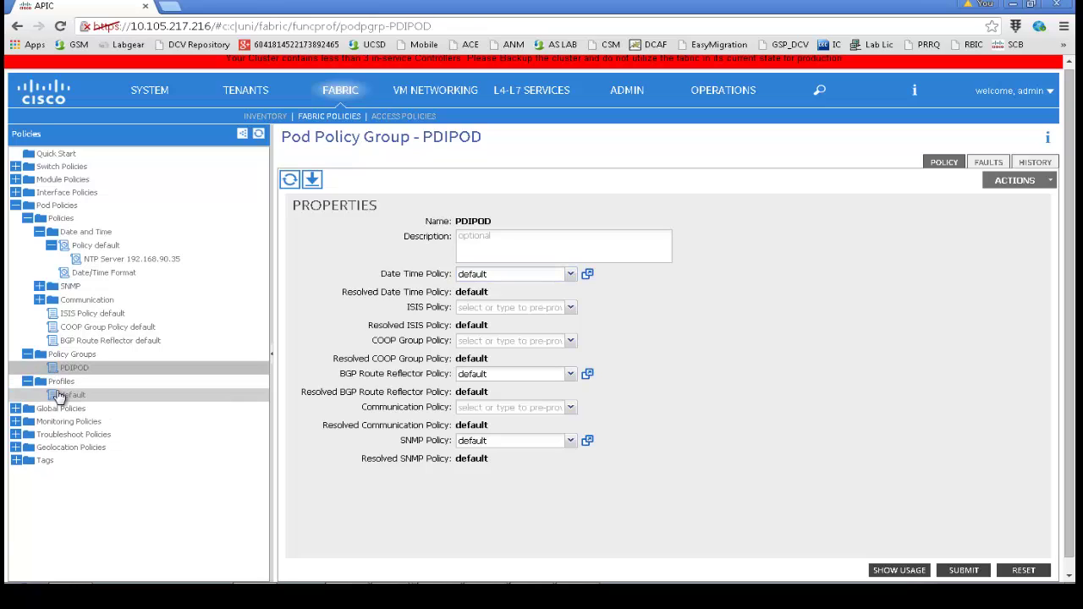
left_click(60, 396)
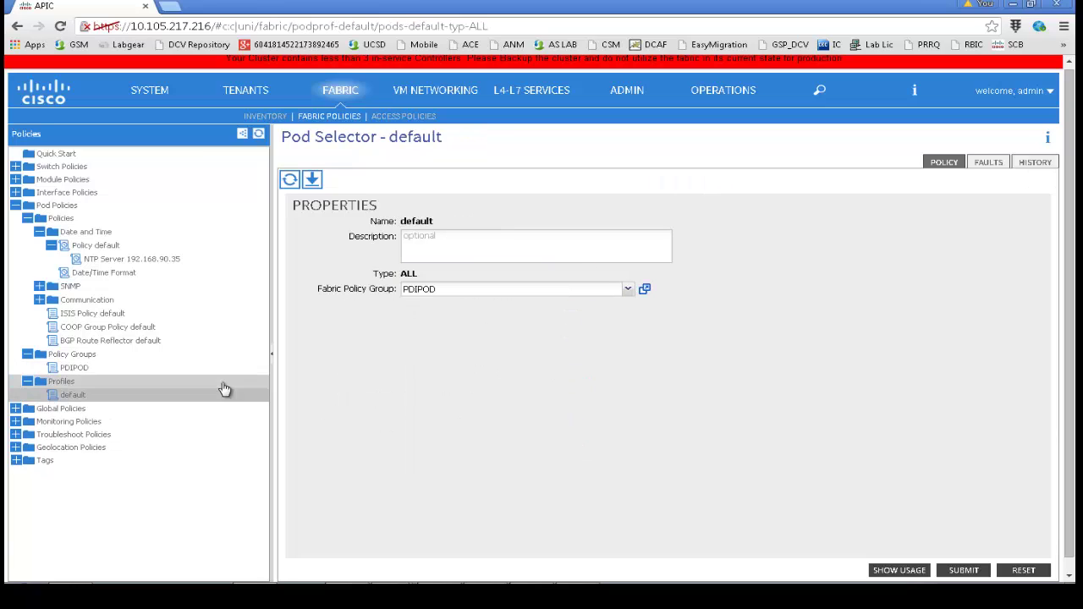
left_click(963, 572)
left_click(712, 433)
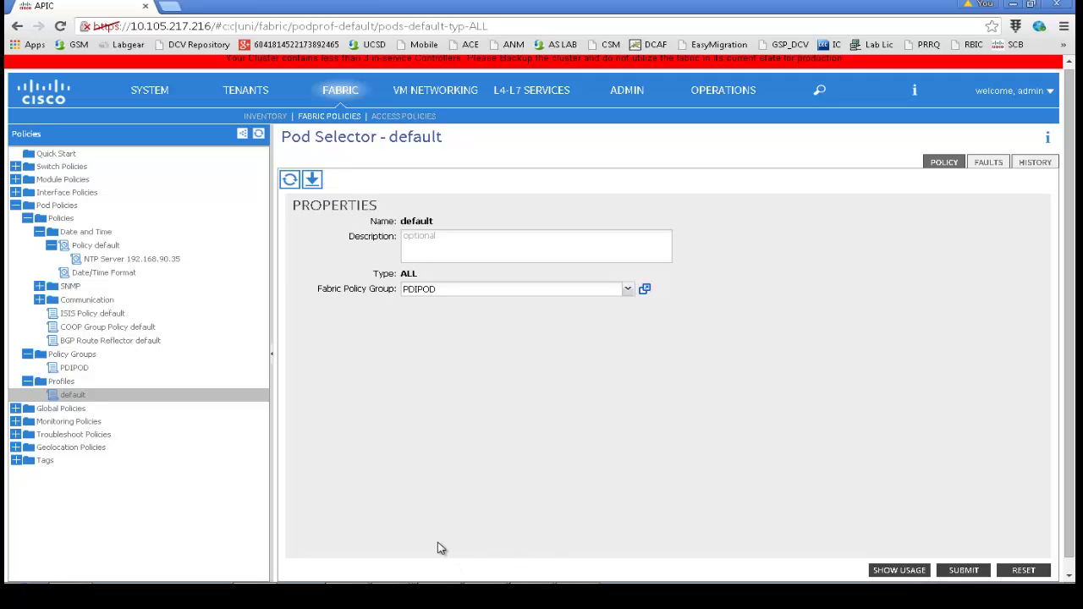
key("alt+Tab")
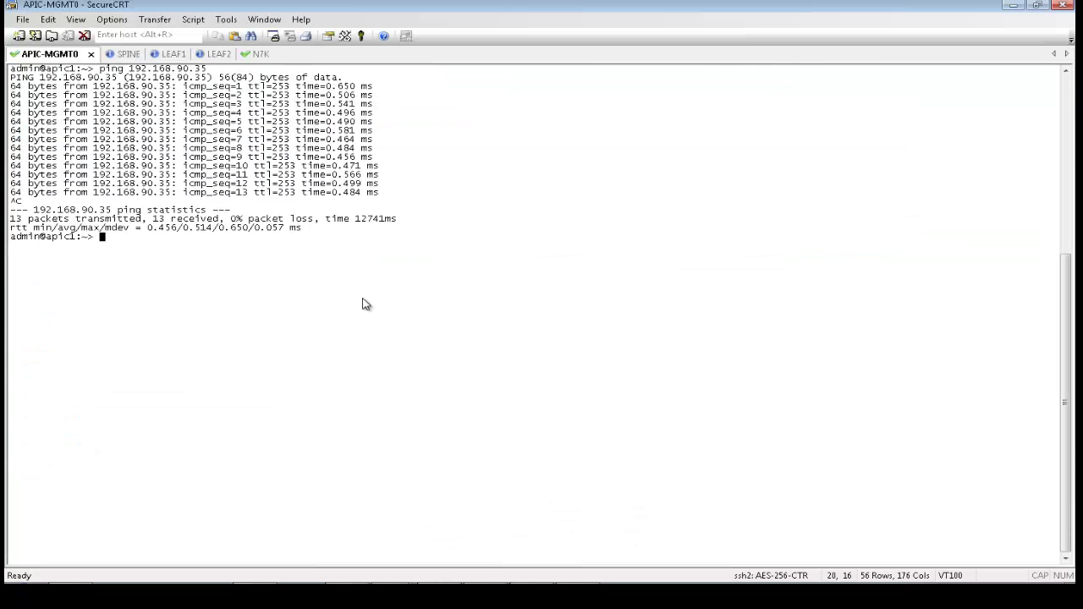
Step: Run show ntp peer-status on Leaf1, confirming 192.168.90.35 is selected for sync, and copy the command
left_click(170, 55)
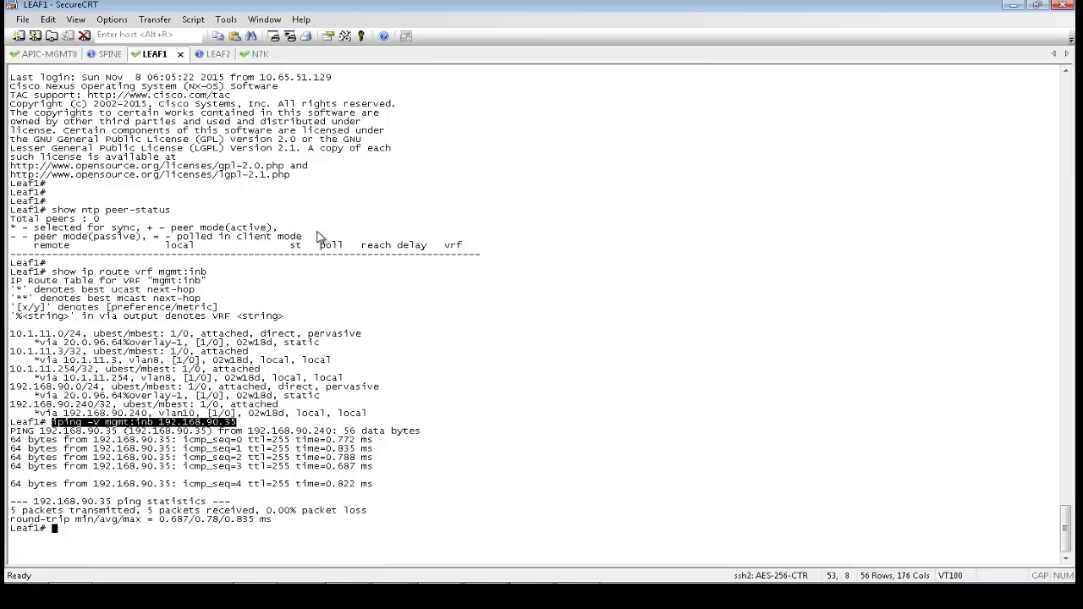
type("show")
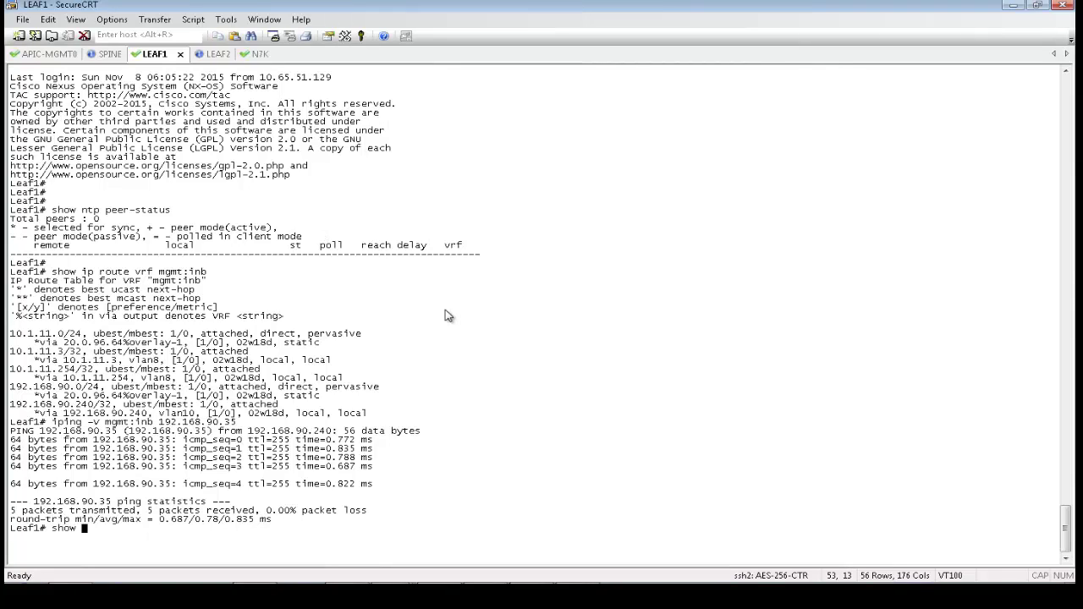
type(" ntp peer-status")
key("Return")
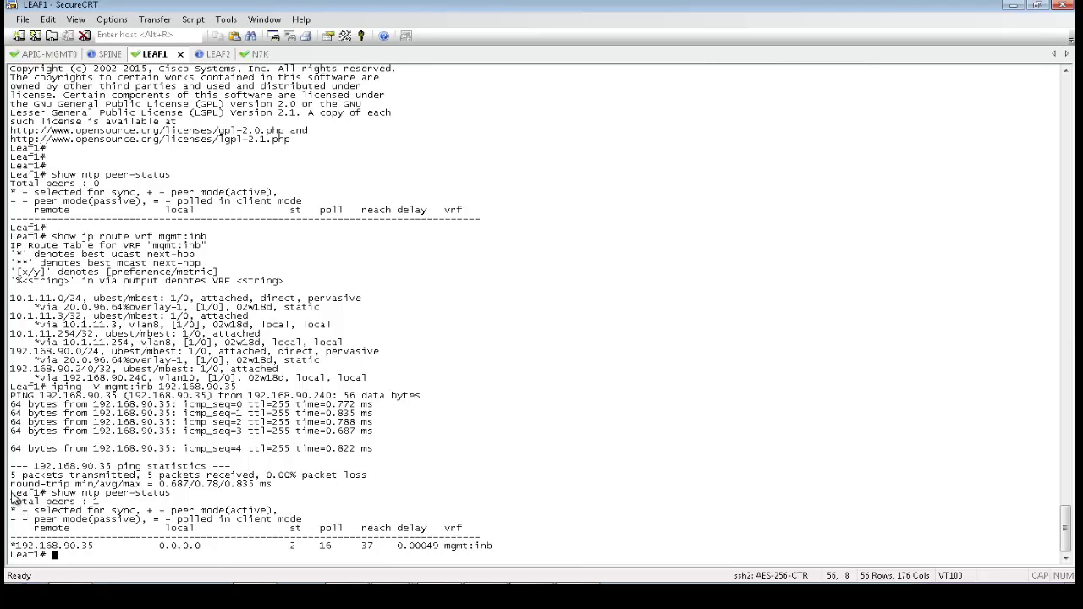
left_click_drag(11, 496, 493, 550)
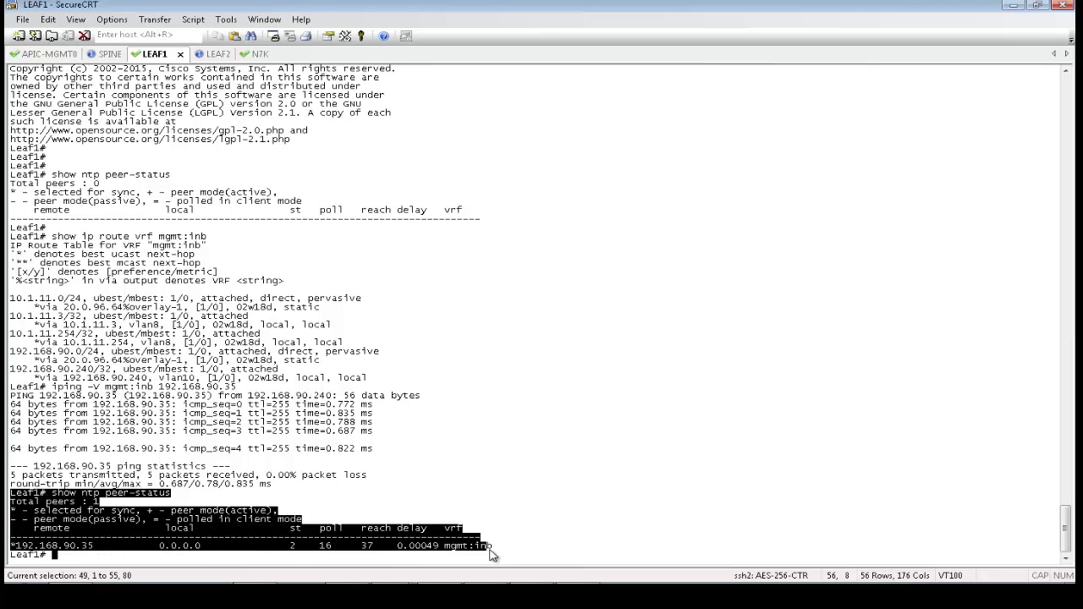
left_click(346, 518)
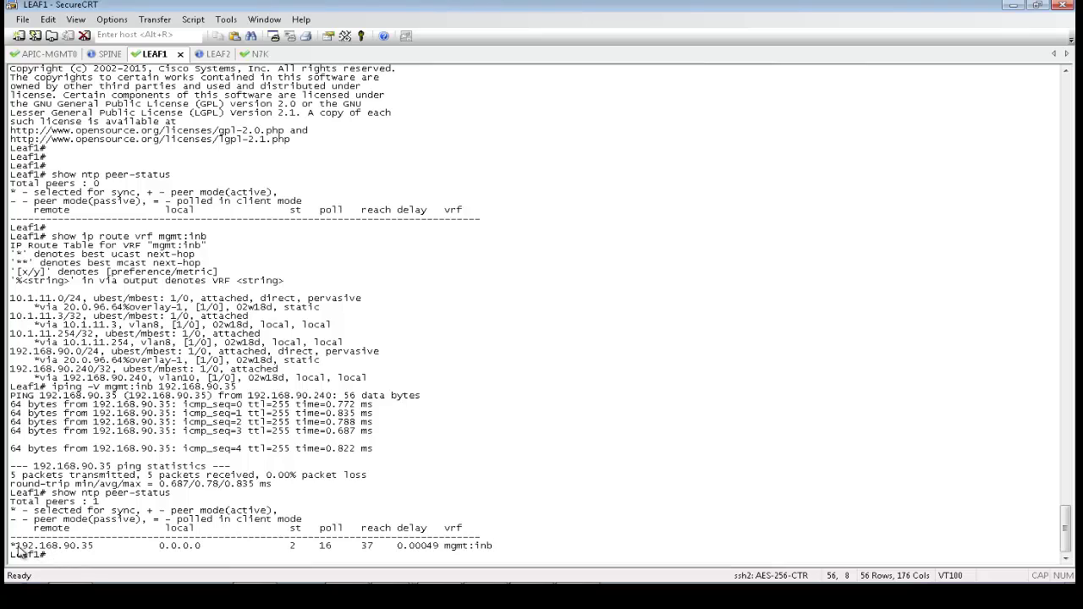
left_click_drag(15, 547, 93, 546)
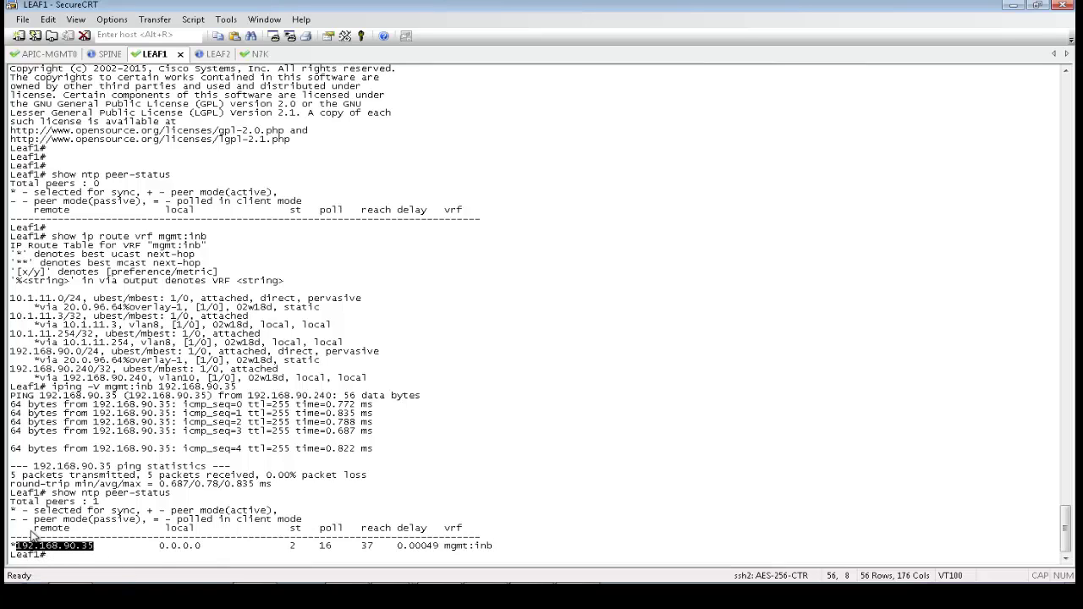
left_click_drag(12, 546, 28, 549)
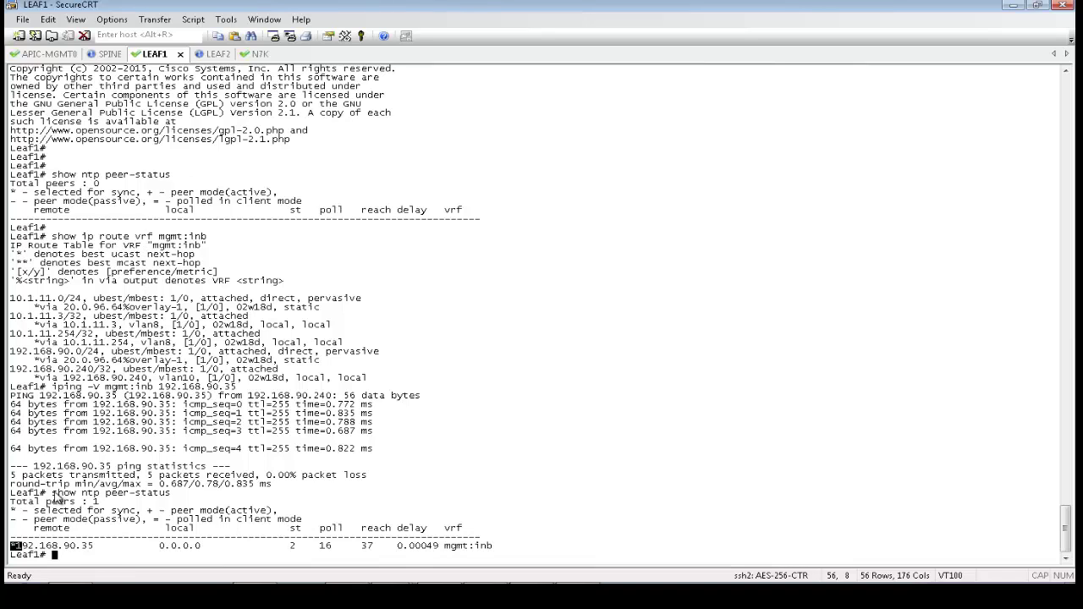
left_click_drag(54, 495, 180, 498)
key("Return")
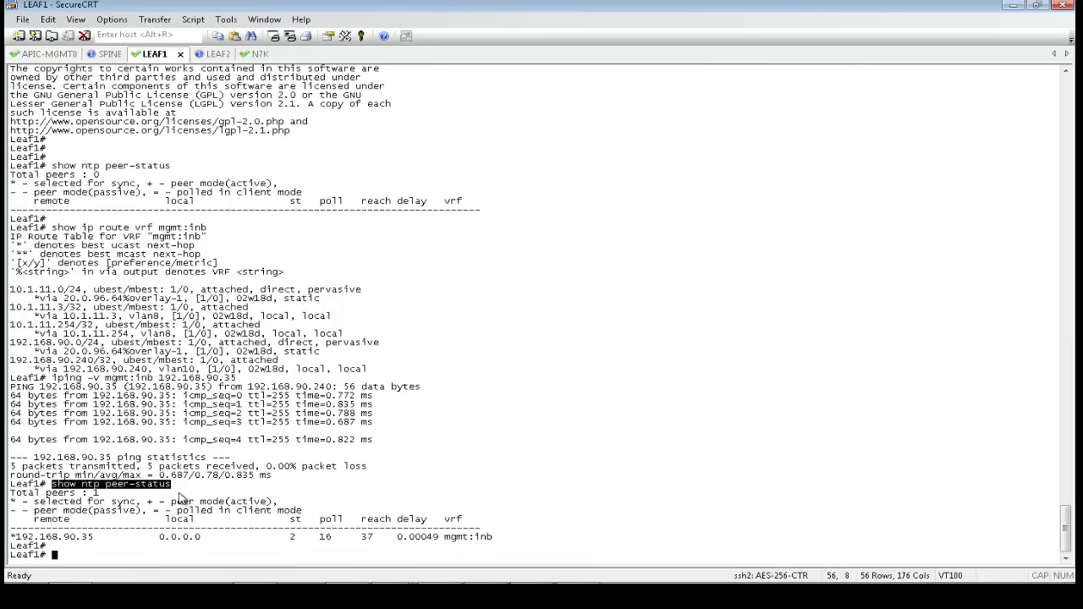
Step: Run show ntp peer-status on Leaf2 and the spine, then bring up the APIC session
left_click(220, 58)
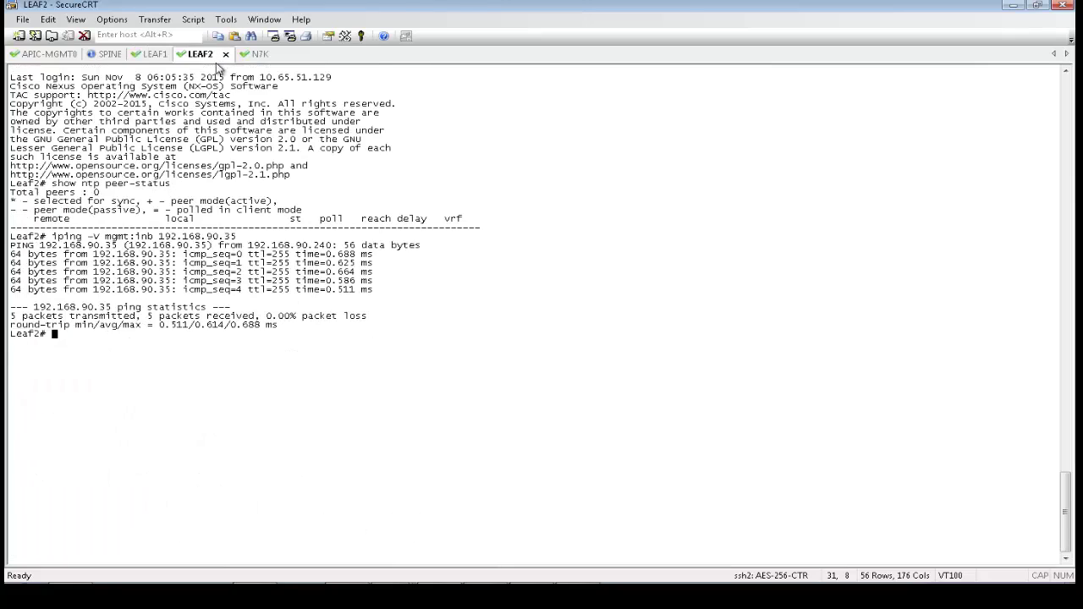
right_click(285, 313)
key("Return")
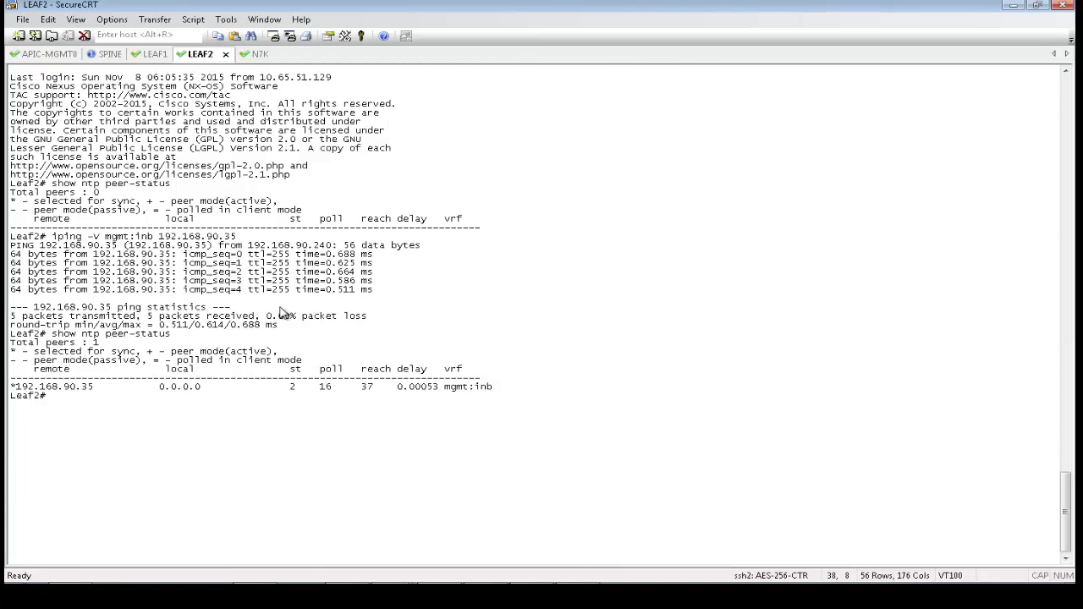
left_click(153, 54)
left_click(109, 56)
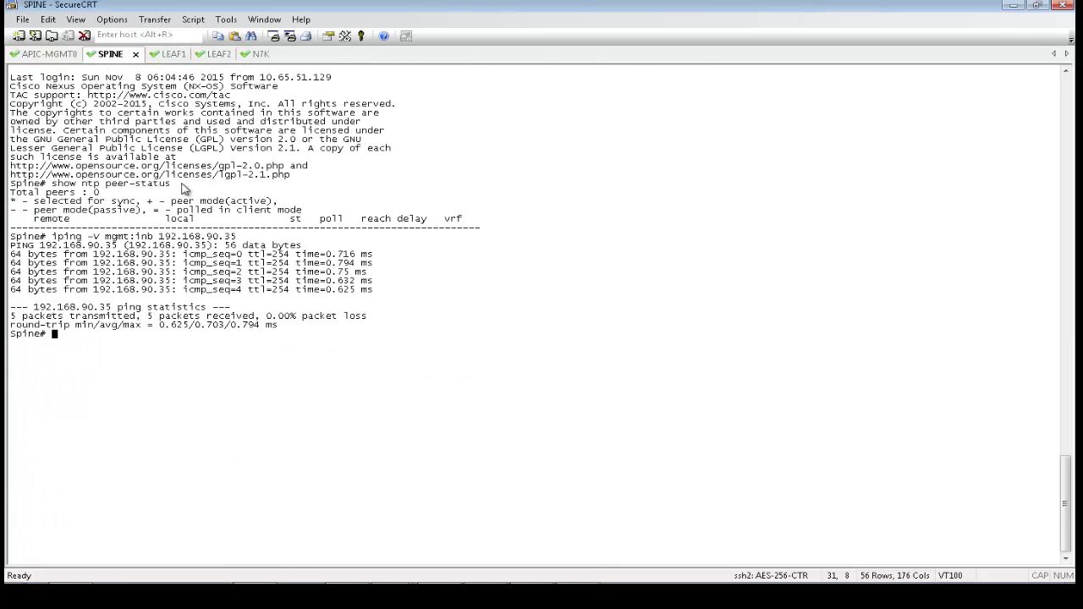
right_click(218, 243)
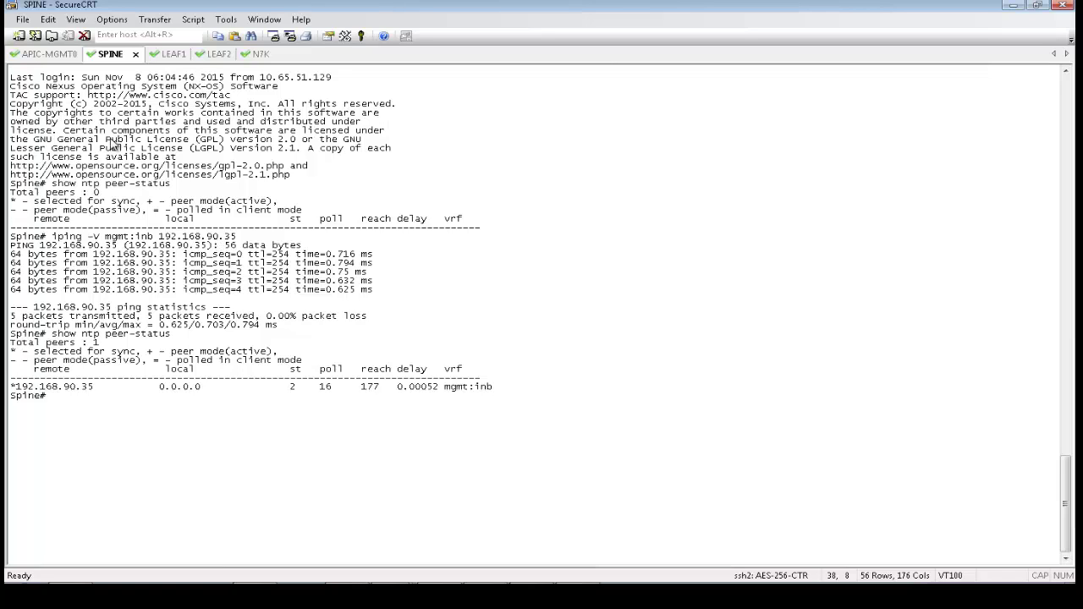
left_click(47, 53)
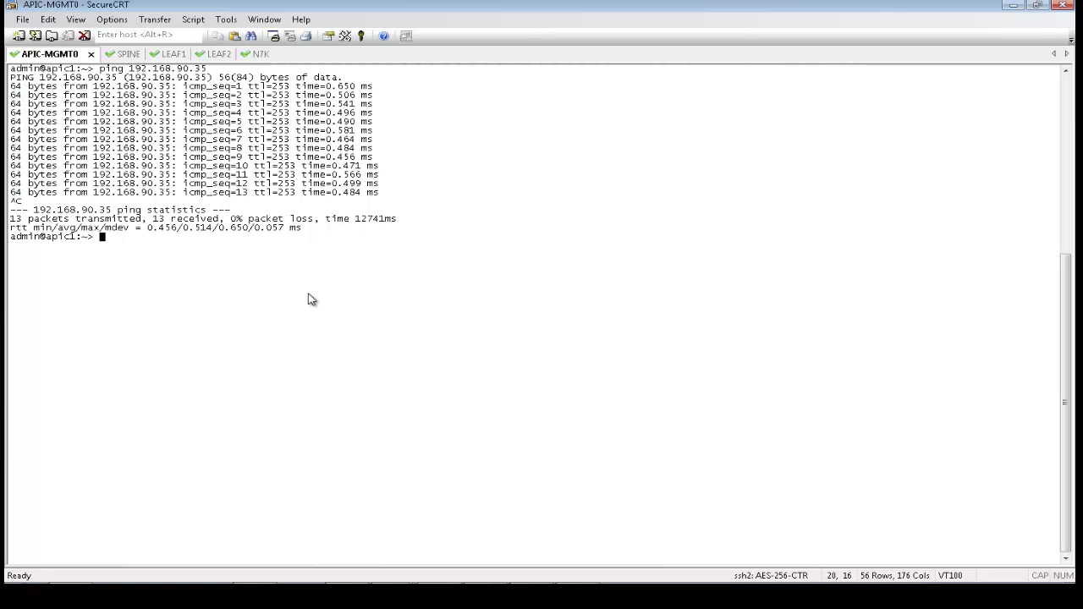
Step: Run ntpstat and cat /etc/ntp.conf on the APIC to confirm stratum 3 sync with preferred server 192.168.90.35
type("ntpstat")
key("Return")
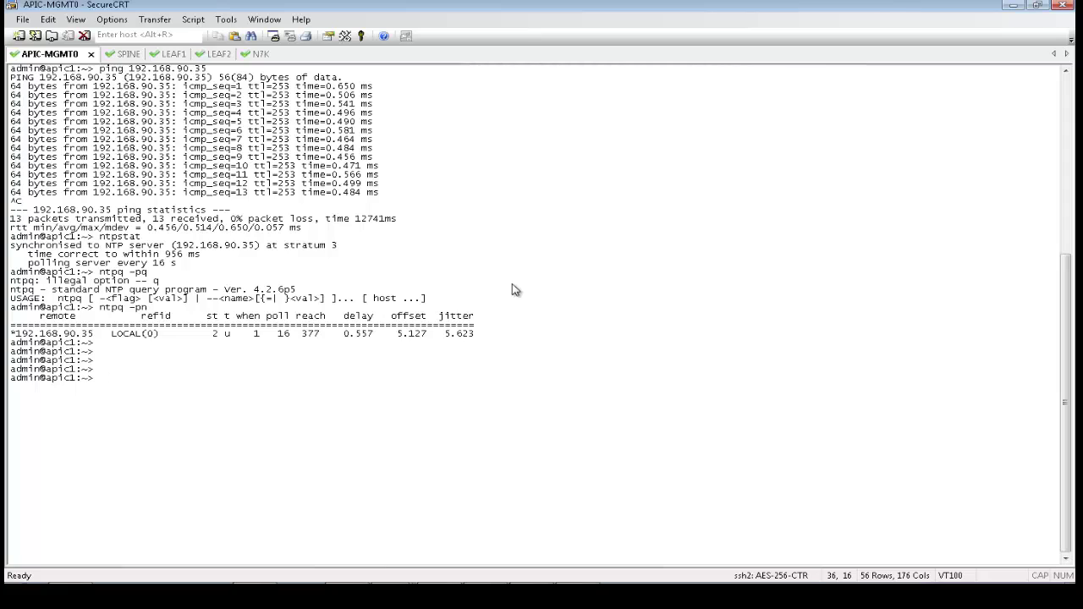
type("cat /etc/ntp.conf")
key("Return")
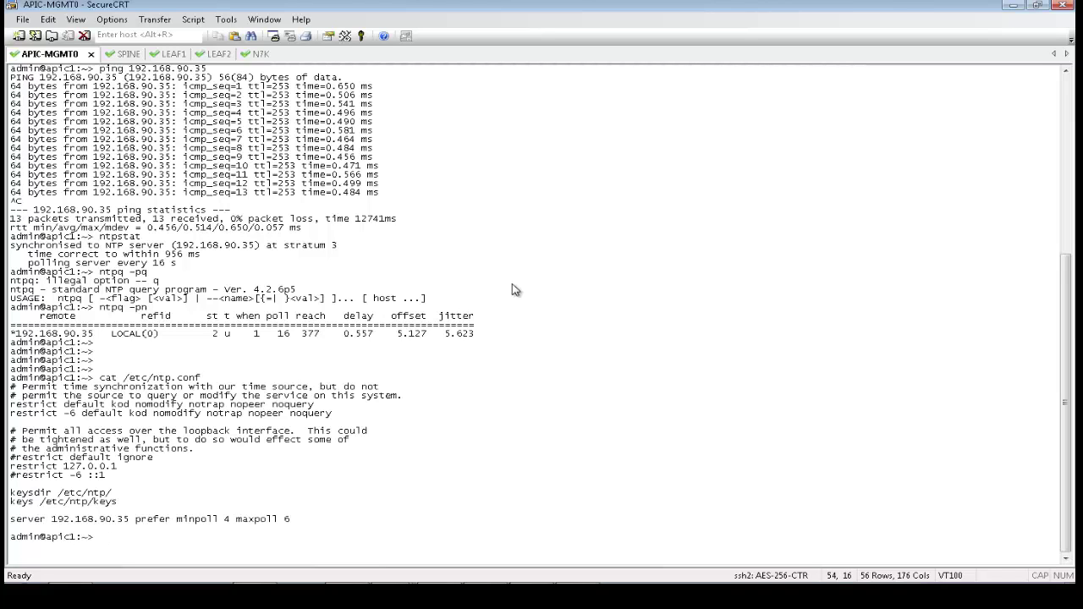
right_click(60, 525)
key("BackSpace")
key("BackSpace")
key("BackSpace")
key("BackSpace")
key("BackSpace")
key("BackSpace")
key("BackSpace")
key("BackSpace")
key("BackSpace")
key("BackSpace")
key("BackSpace")
key("BackSpace")
key("BackSpace")
key("BackSpace")
key("BackSpace")
key("BackSpace")
key("BackSpace")
key("BackSpace")
key("BackSpace")
key("BackSpace")
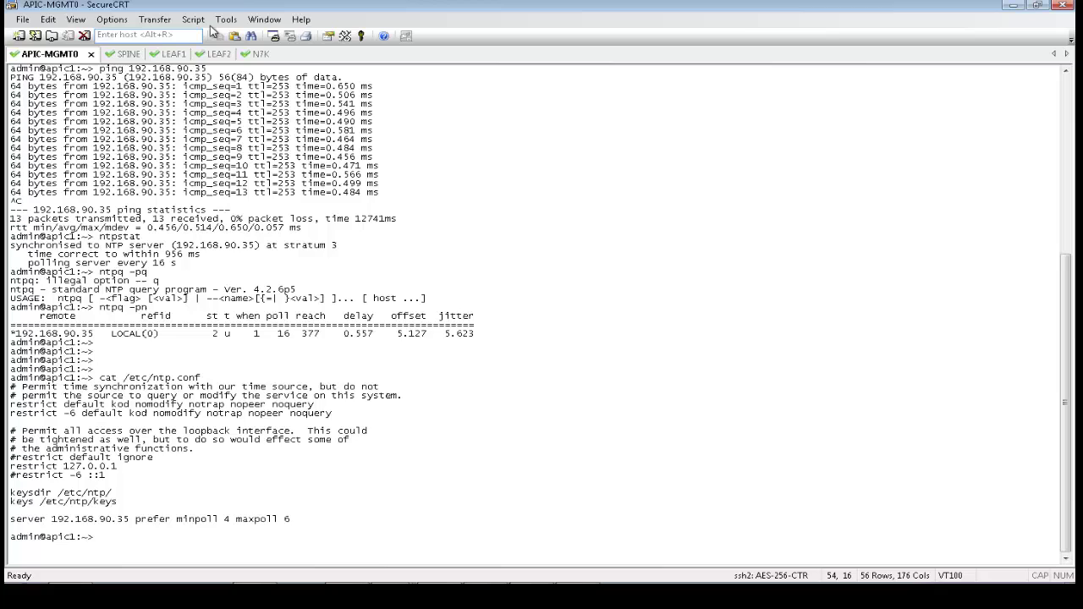
Step: Run Leaf1's tcpdump on kpm_inb port 123, showing NTPv4 packets, and reuse the command on Leaf2
left_click(171, 53)
key("Left")
key("Left")
key("Left")
key("Left")
key("Left")
key("Left")
key("Left")
key("Left")
key("Left")
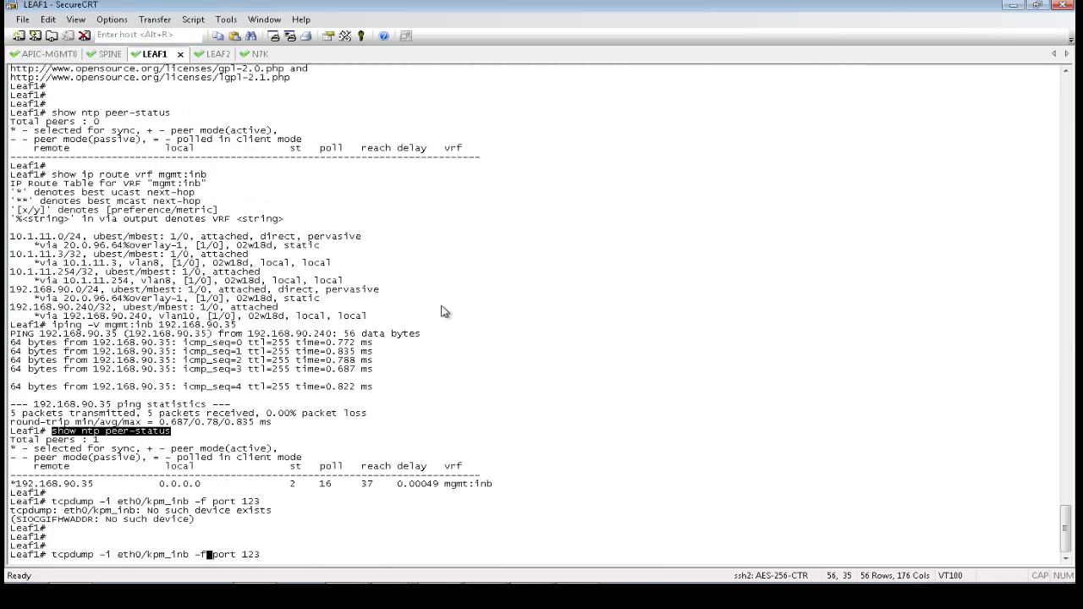
key("Left")
key("Left")
key("Left")
key("Left")
key("Left")
key("Left")
key("Left")
key("Left")
key("Left")
key("Left")
key("BackSpace")
key("BackSpace")
key("BackSpace")
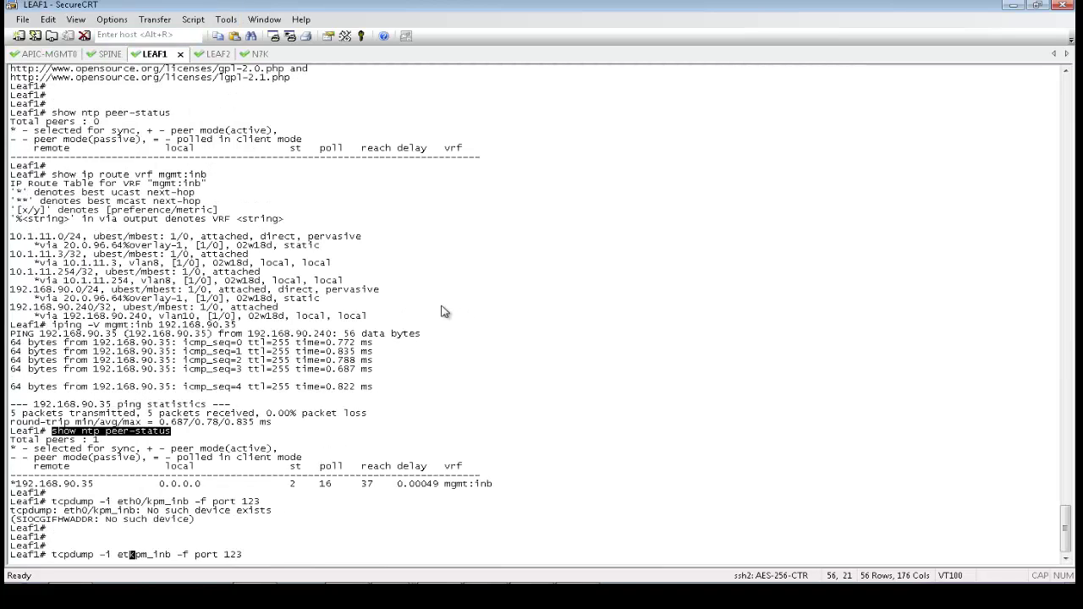
key("BackSpace")
key("BackSpace")
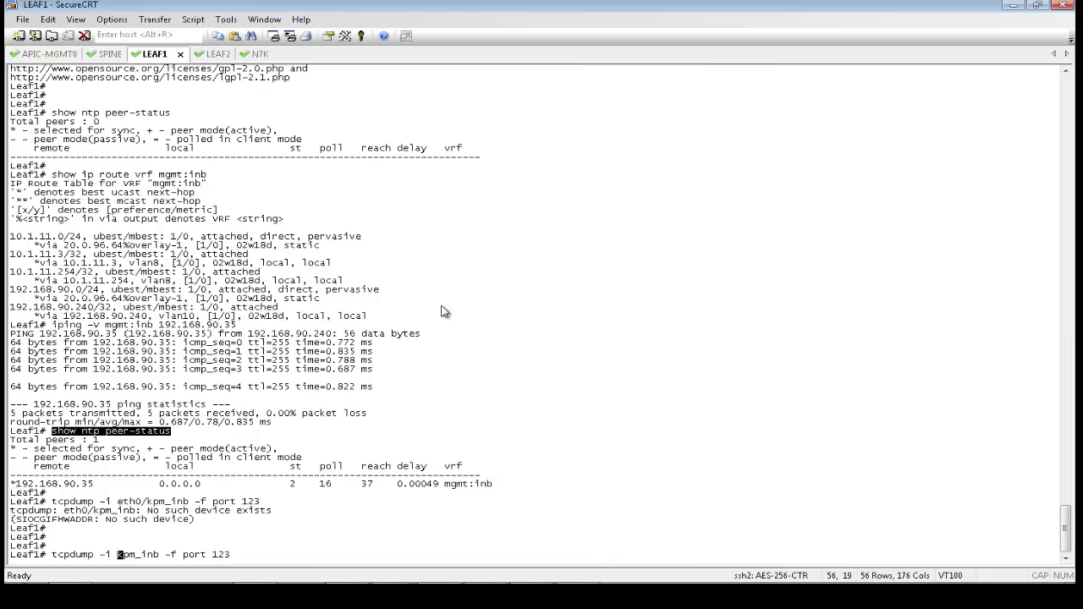
key("Return")
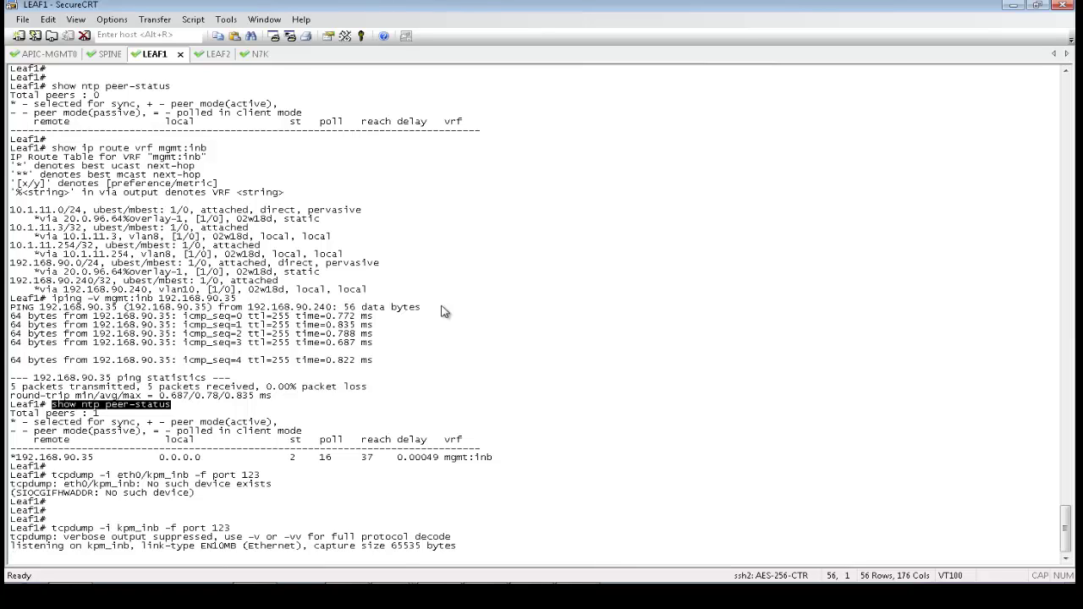
left_click_drag(52, 511, 231, 513)
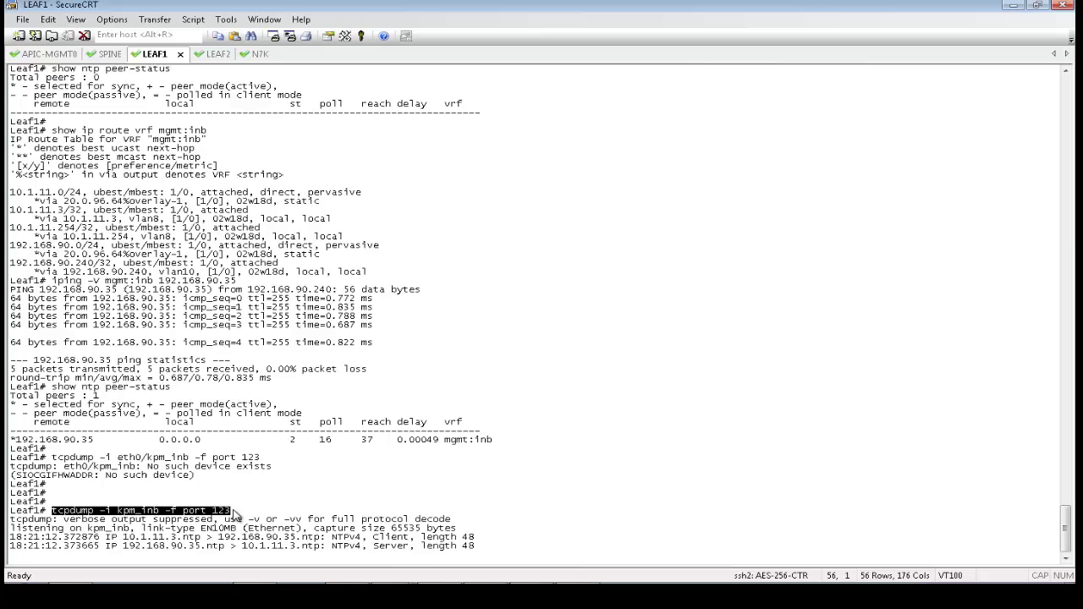
key("Return")
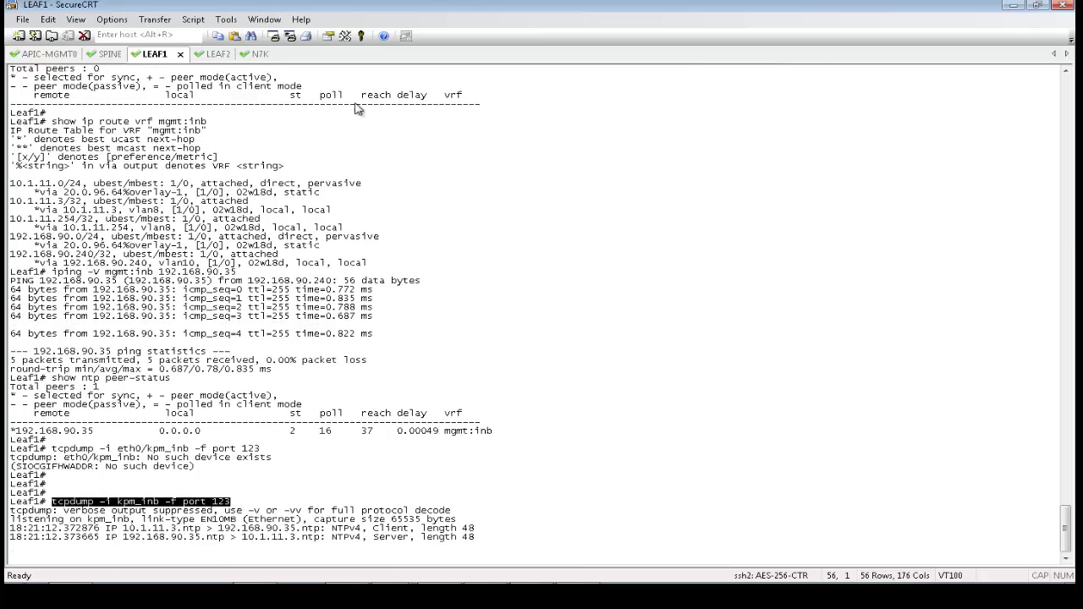
left_click(219, 54)
Step: Run 'tcpdump -i kpm_inb -f port 123' on Leaf2 to capture NTP traffic with 192.168.90.35
right_click(315, 222)
key("Return")
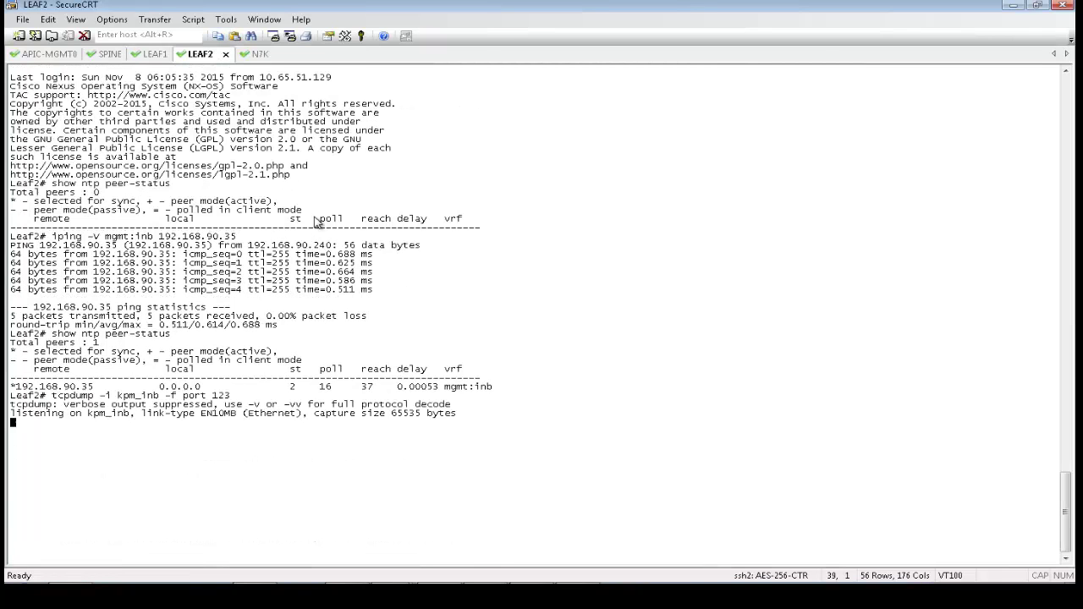